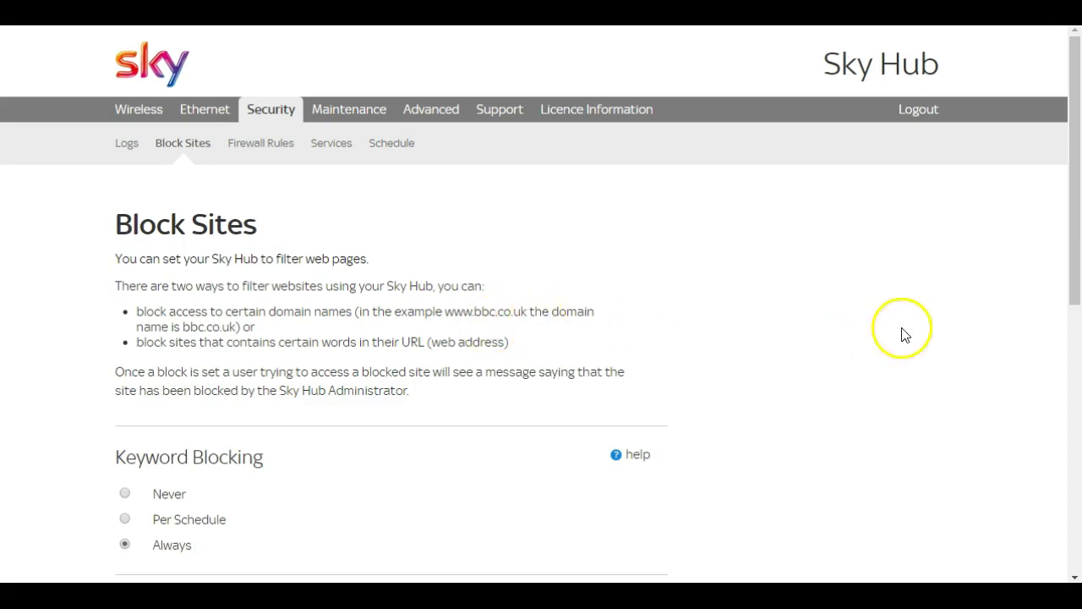
Review the keyword and trusted IP options on Block Sites, and the IPv6, outbound and inbound settings on Firewall Rules.
left_click_drag(1077, 235, 1077, 445)
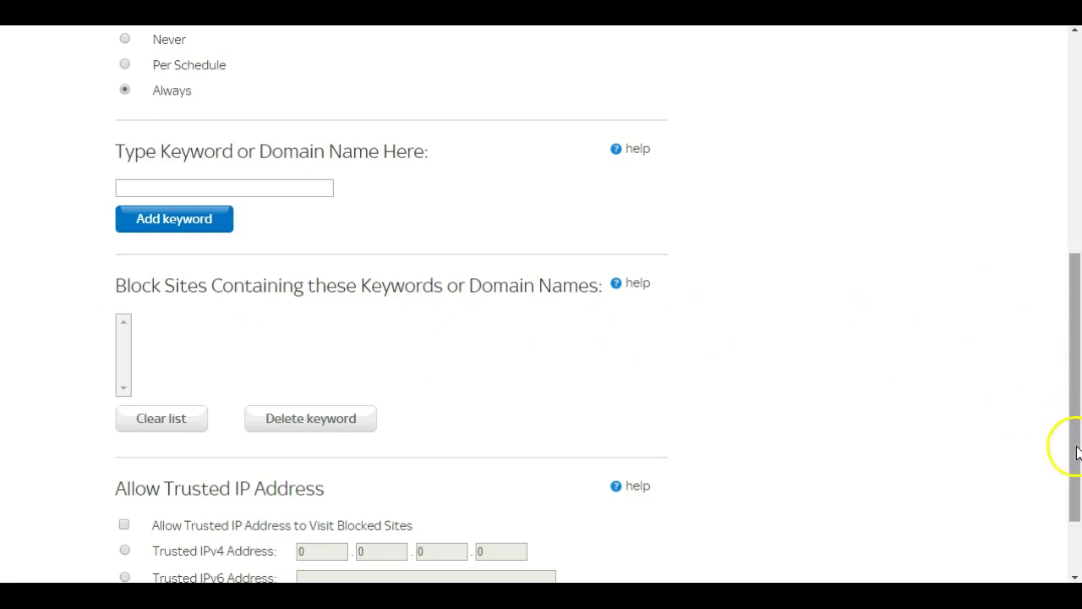
left_click_drag(1076, 445, 1075, 229)
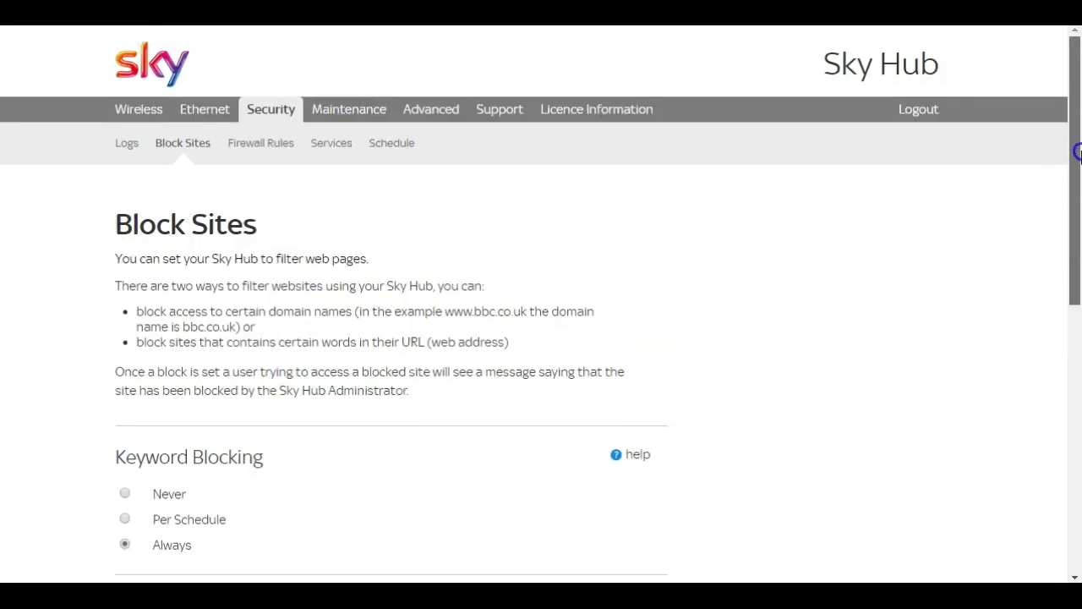
left_click(260, 150)
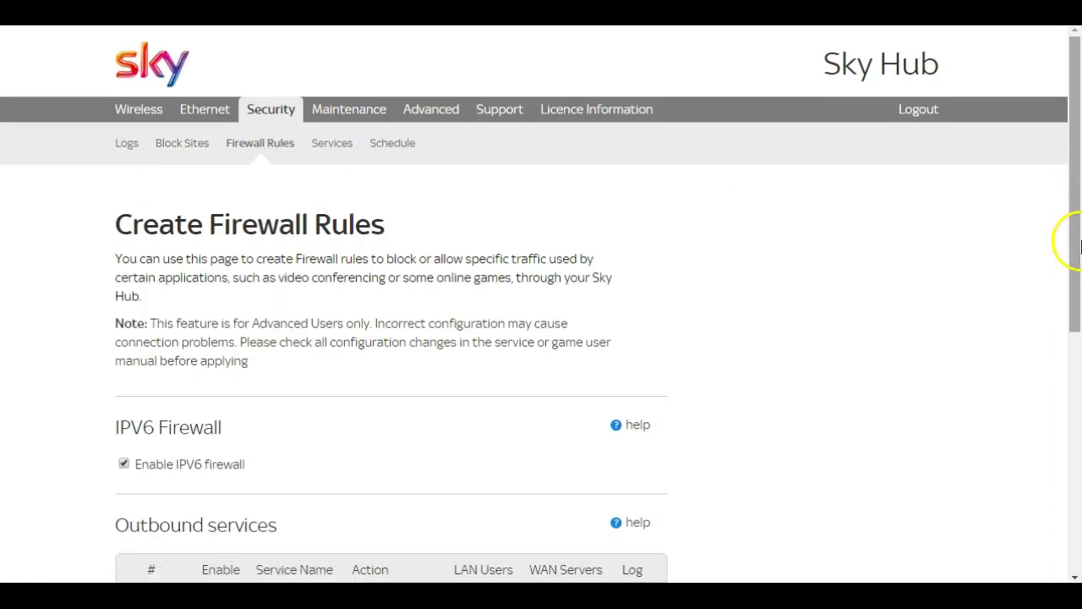
left_click_drag(1076, 216, 1074, 500)
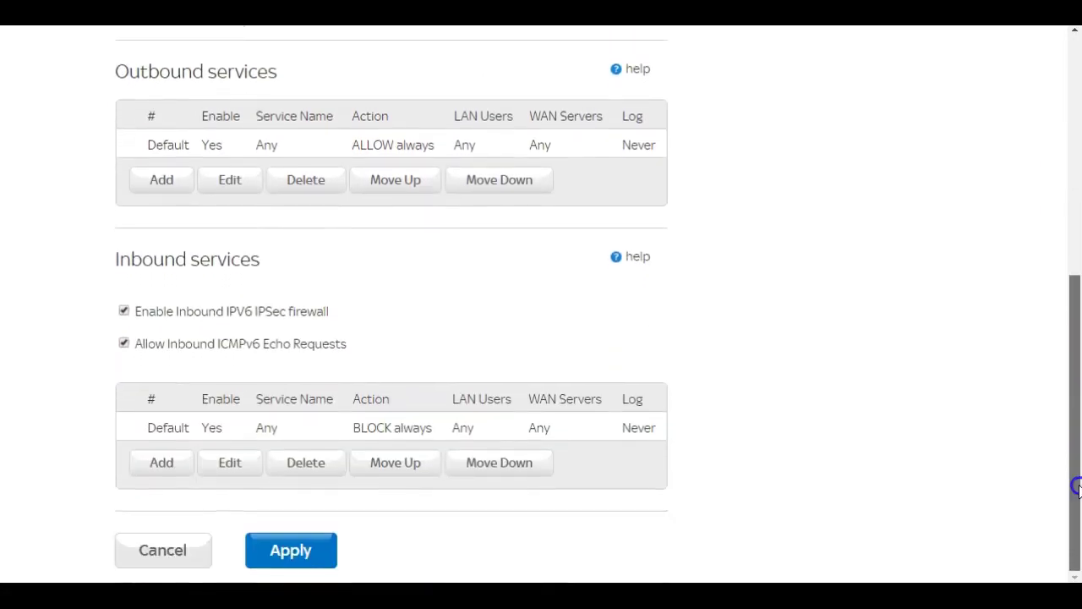
left_click_drag(1077, 486, 1076, 280)
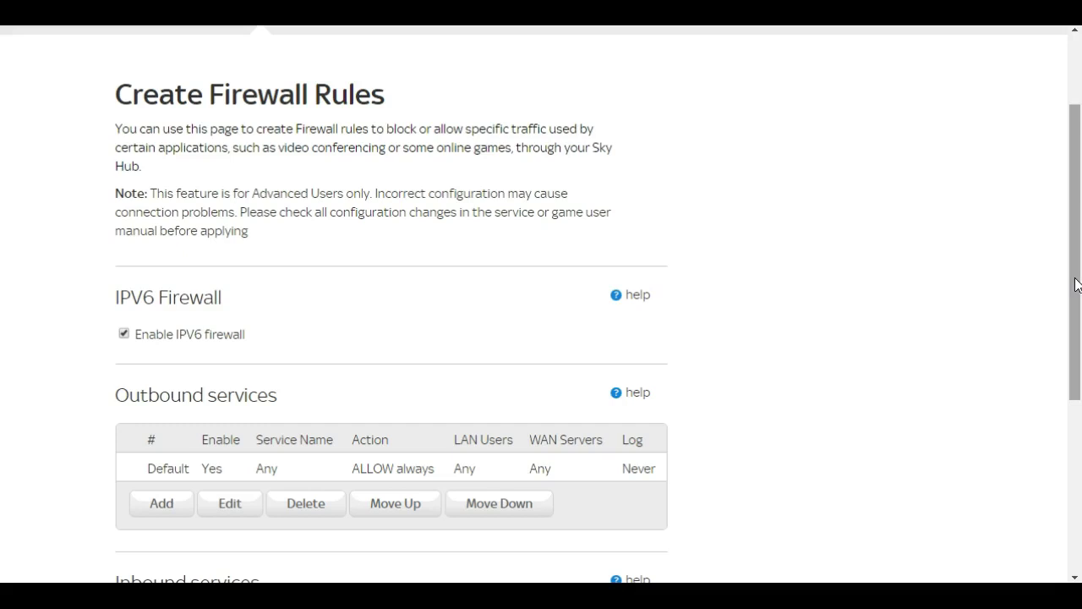
left_click_drag(1078, 284, 1066, 181)
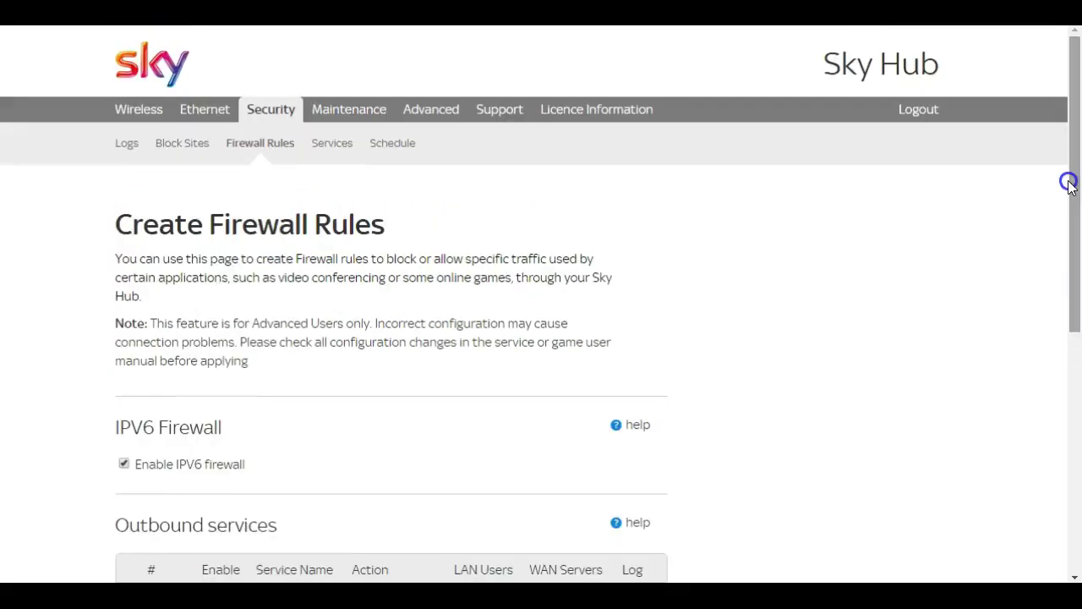
View the user-defined Services table and the Schedule page in the Security settings.
left_click(333, 145)
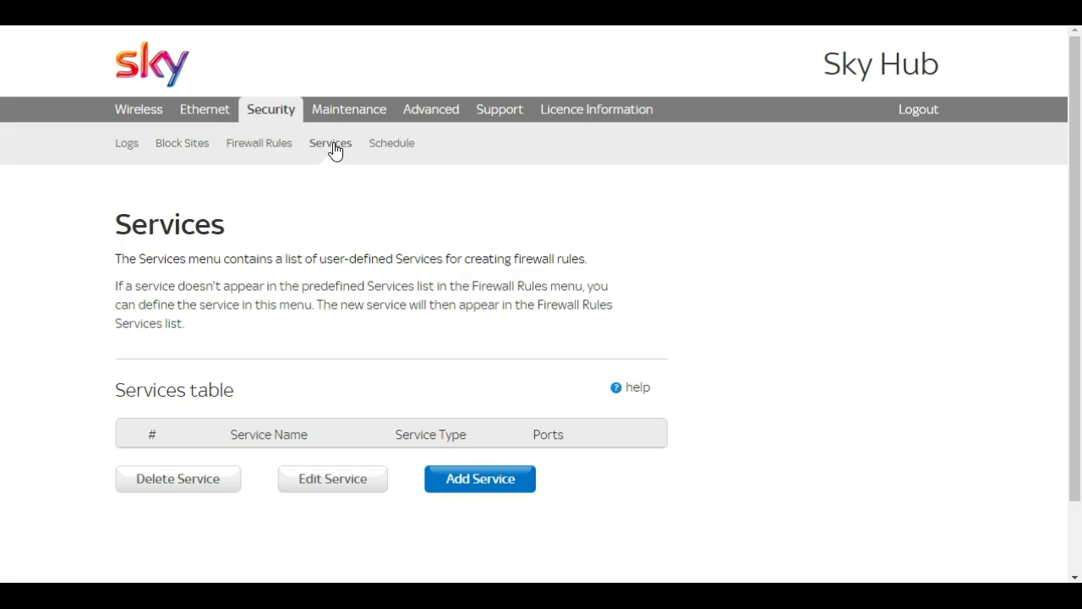
left_click(394, 148)
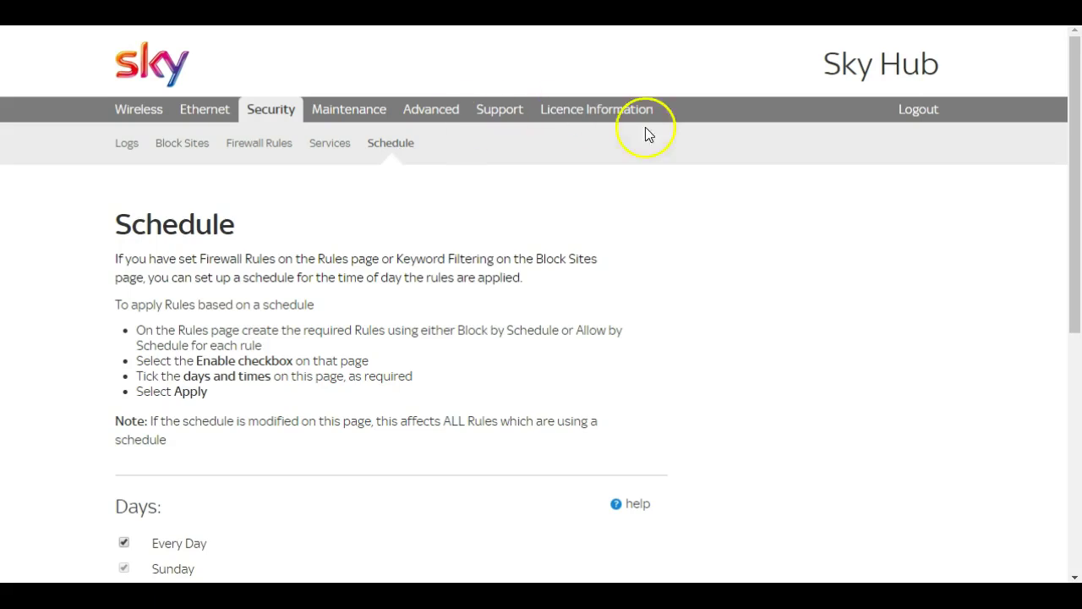
left_click(1076, 79)
mouse_move(1076, 80)
left_mouse_down()
mouse_move(1079, 369)
mouse_move(1075, 77)
left_mouse_up()
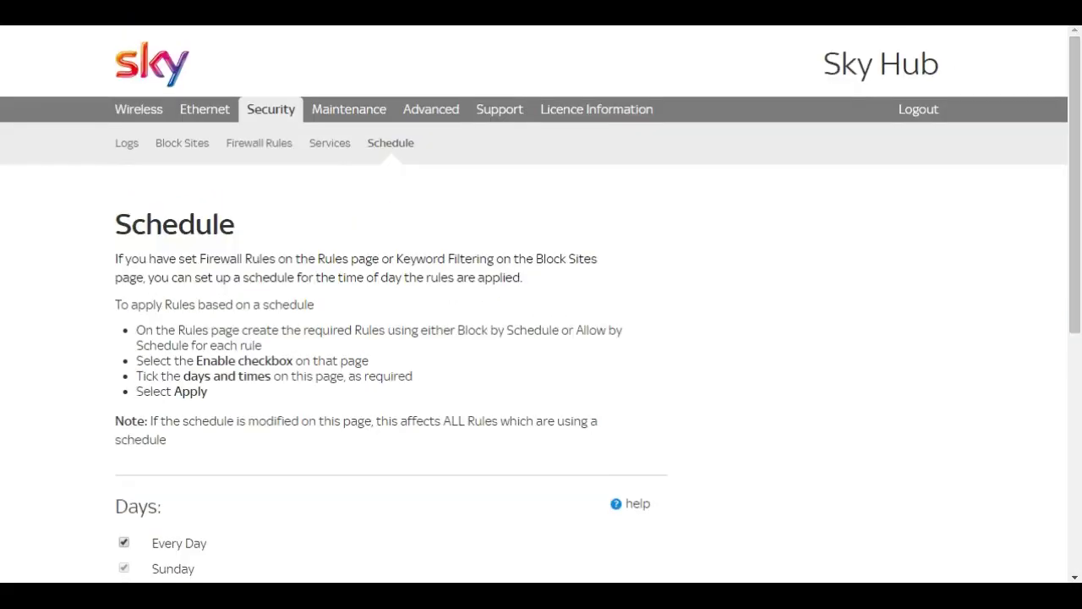
Examine the router status page under Maintenance, covering system details, modem, broadband port, LAN port and wireless port.
left_click(353, 110)
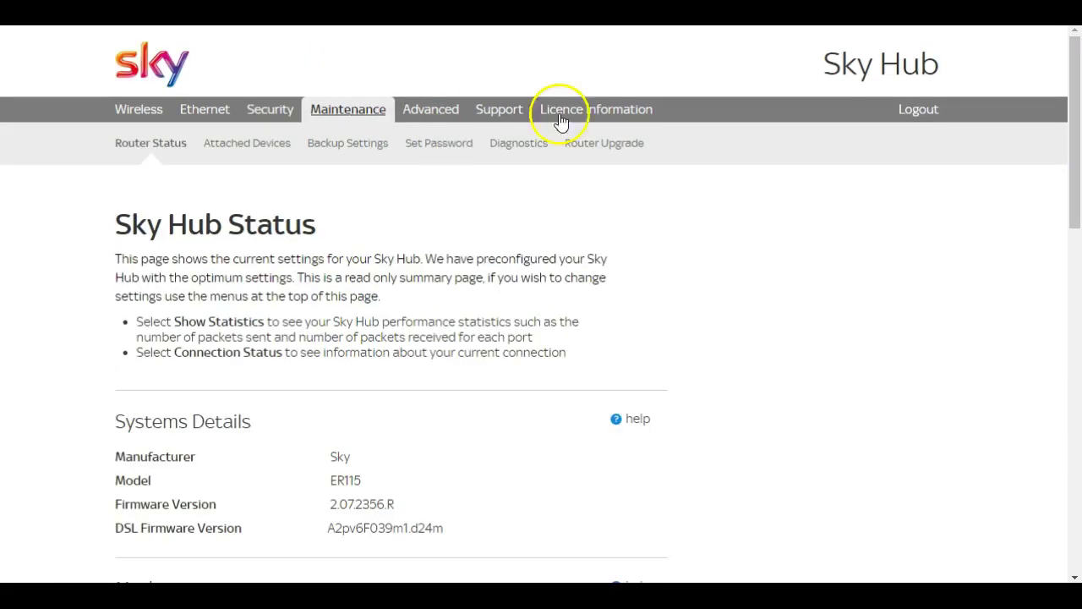
left_click_drag(1076, 157, 1079, 227)
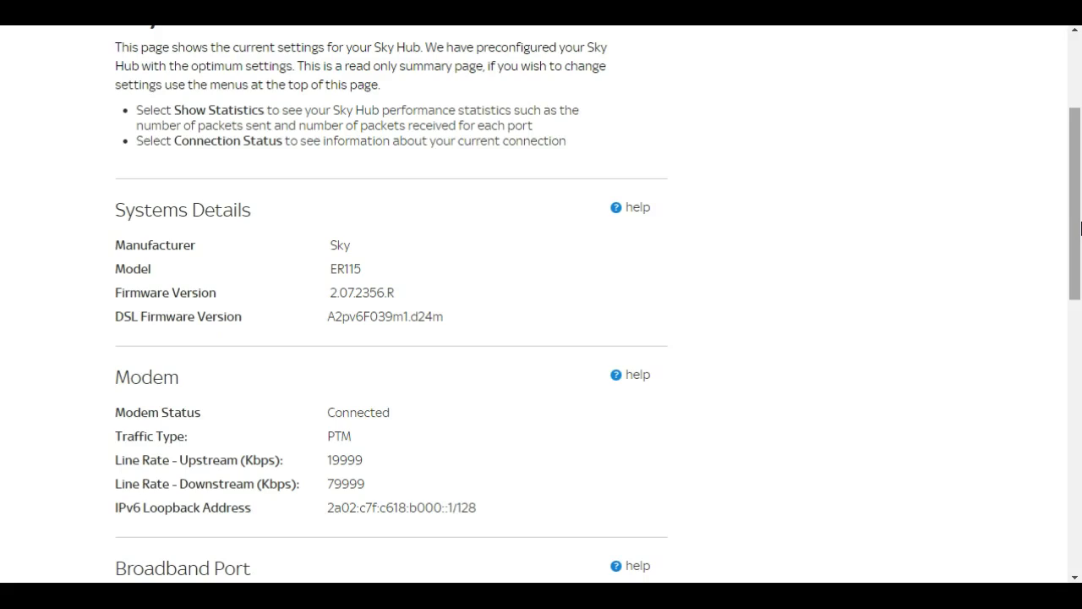
scroll(1080, 229, "down", 1)
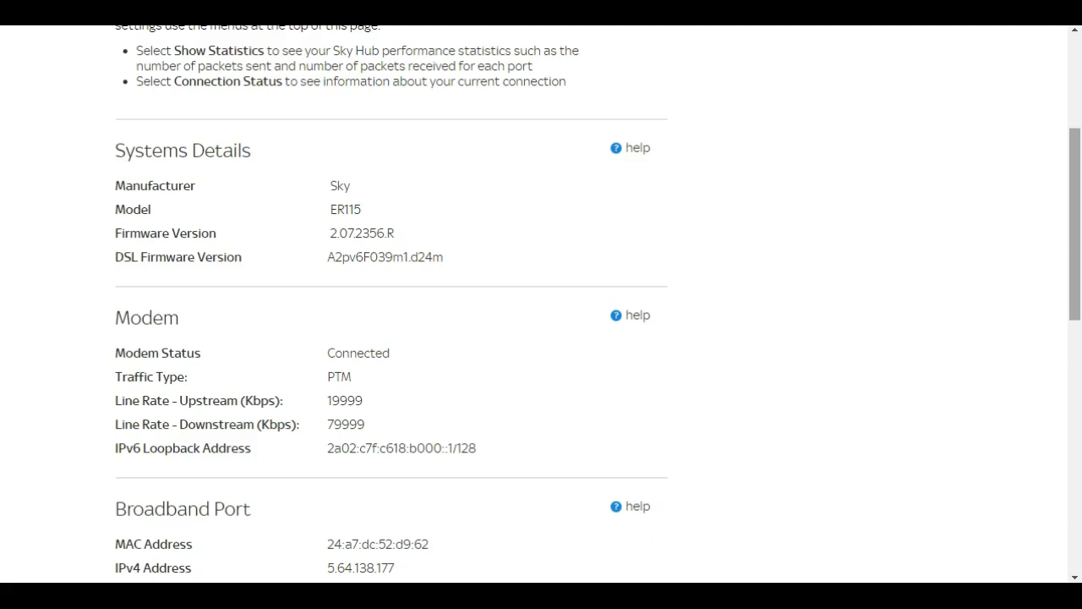
scroll(598, 305, "down", 3)
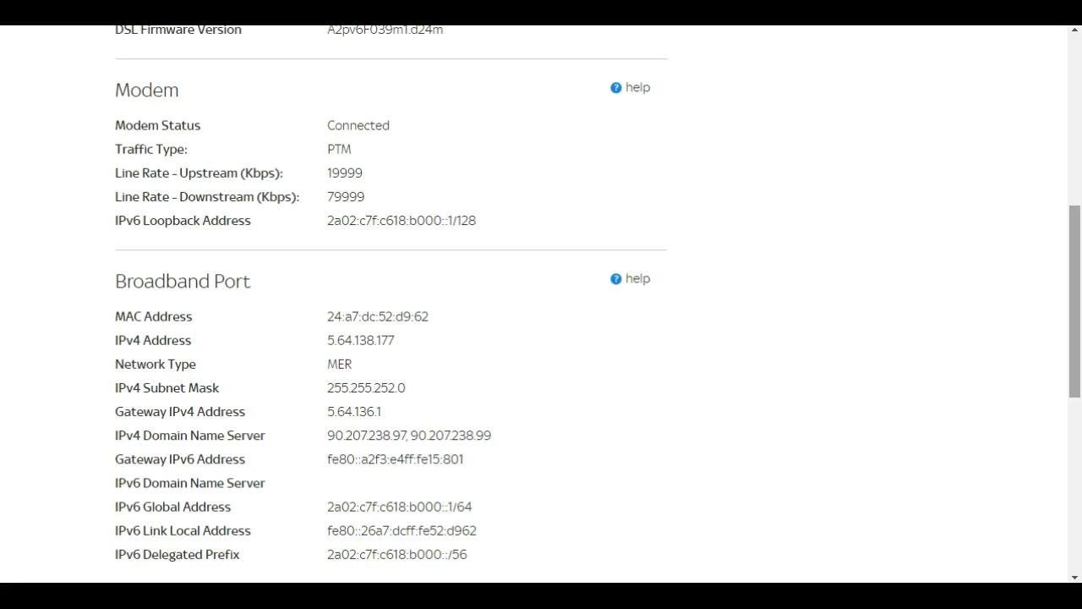
scroll(541, 305, "down", 3)
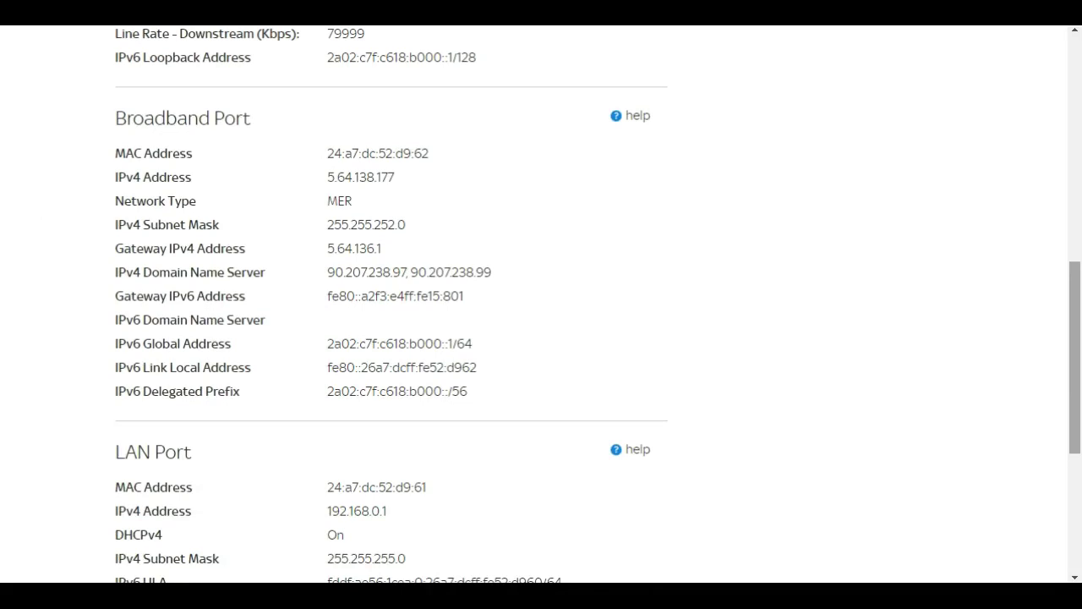
scroll(542, 304, "down", 5)
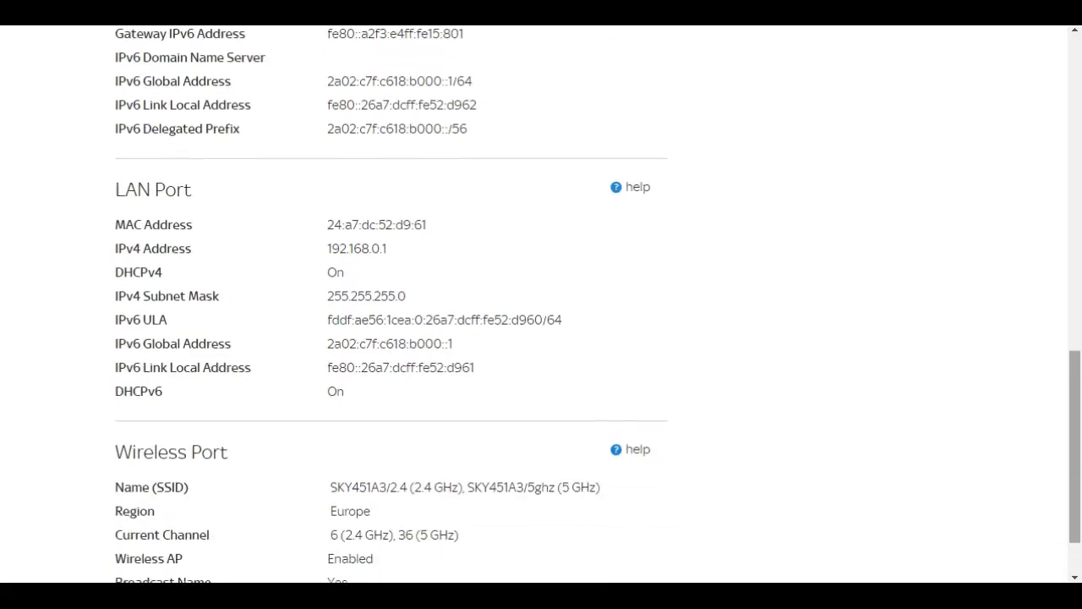
scroll(541, 305, "up", 5)
scroll(541, 305, "down", 5)
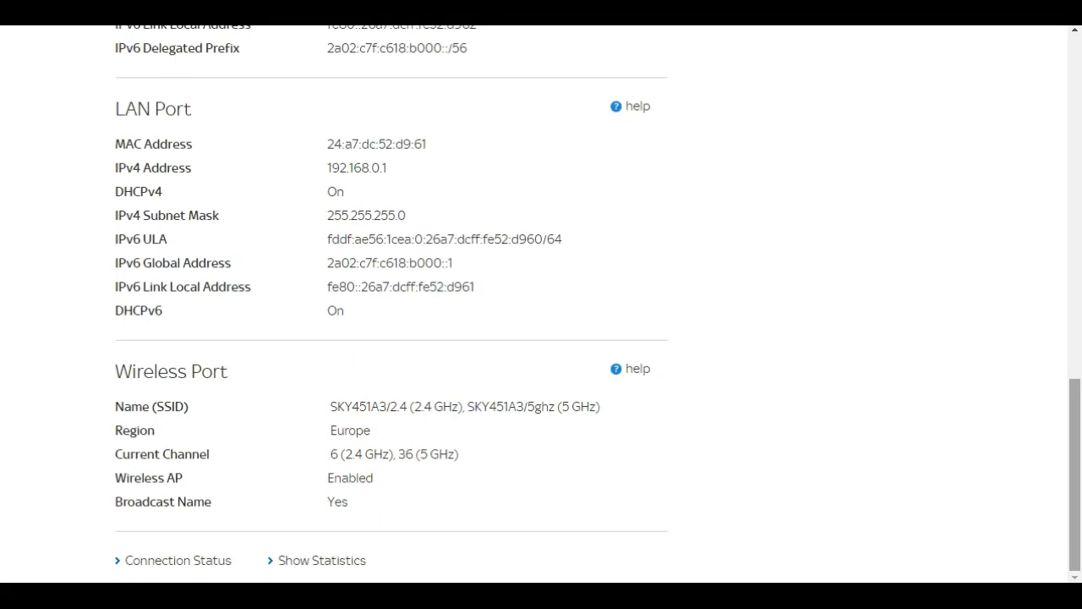
scroll(541, 304, "up", 15)
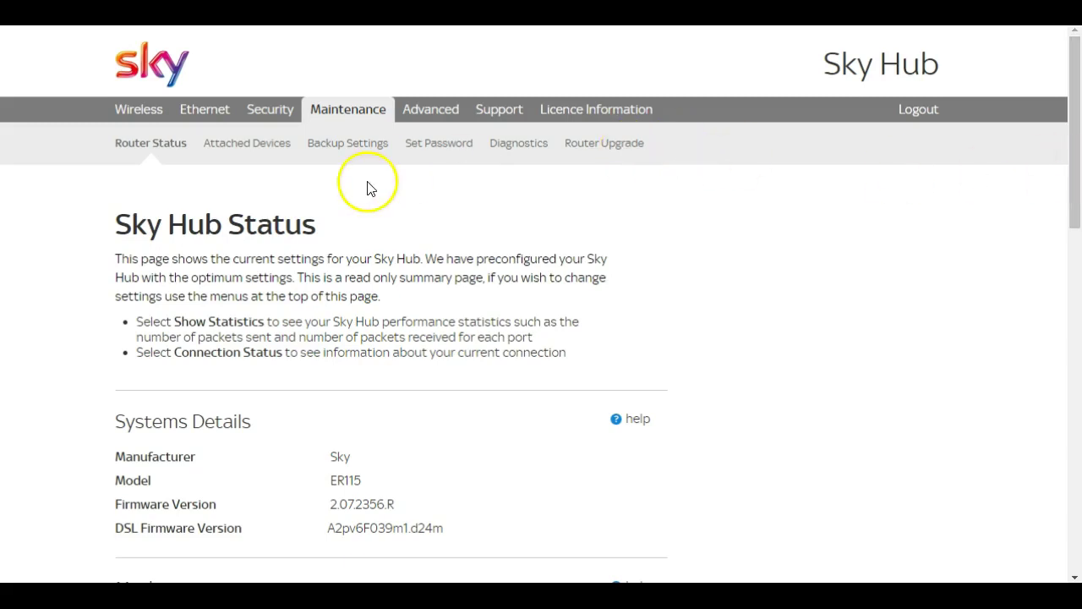
Examine the IPv4 and IPv6 tables of devices attached to the hub.
left_click(262, 152)
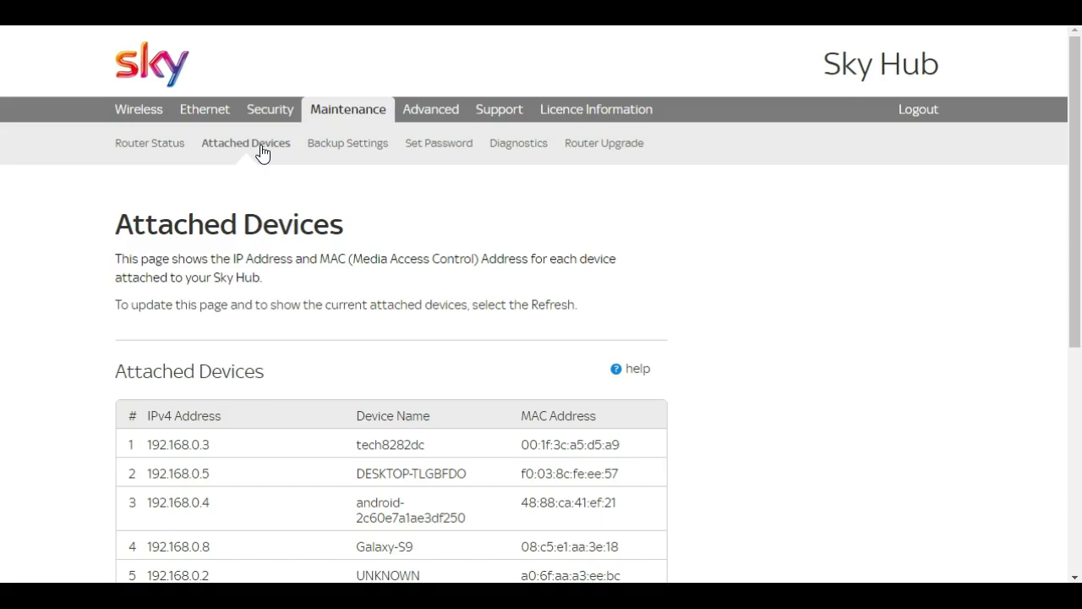
scroll(80, 362, "down", 3)
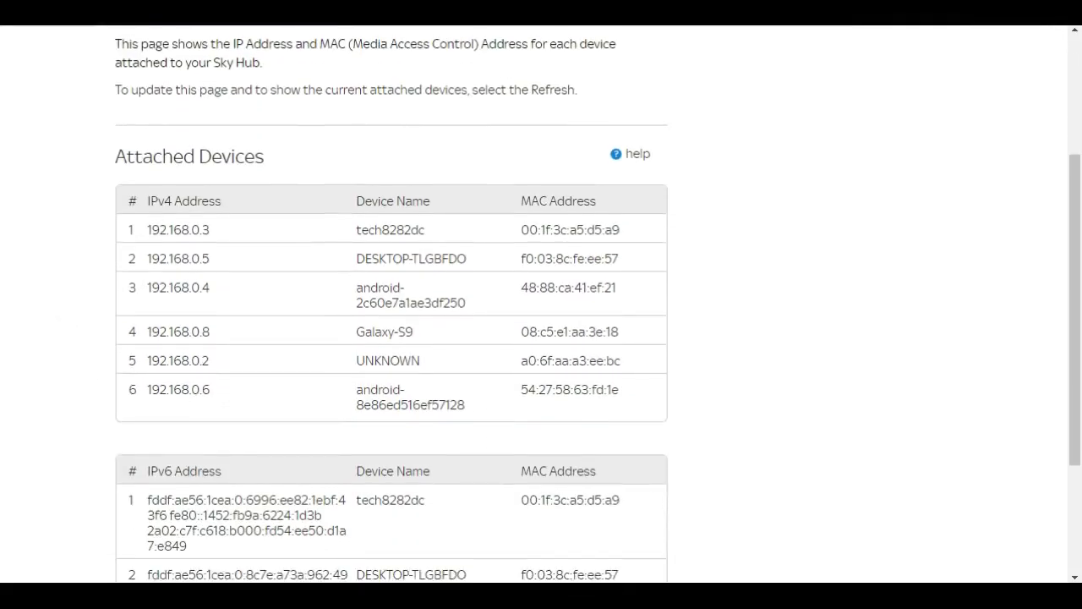
scroll(542, 305, "down", 1)
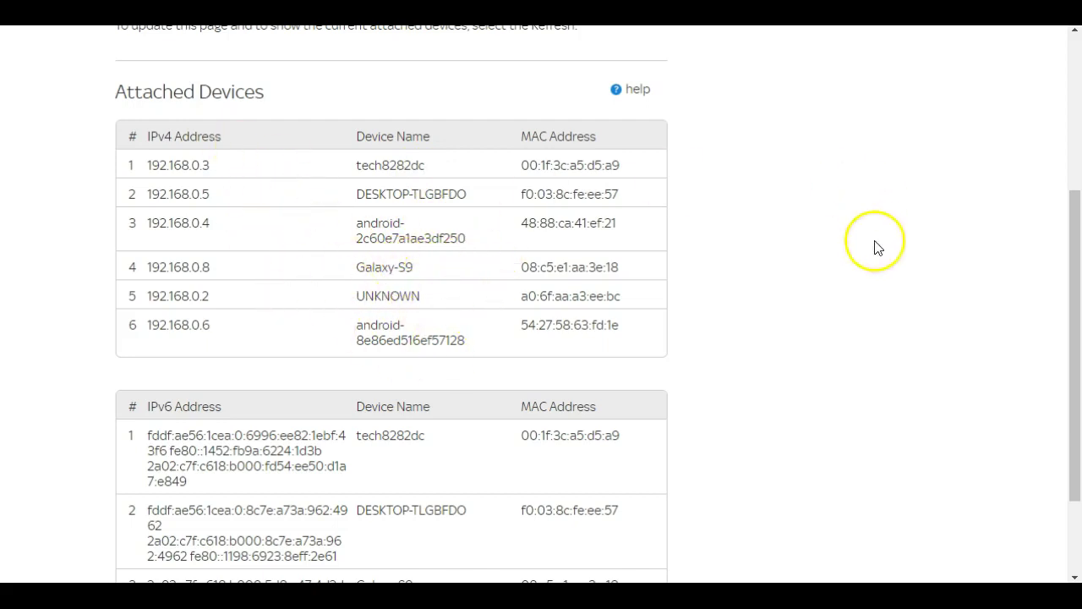
scroll(879, 261, "down", 1)
scroll(880, 261, "down", 1)
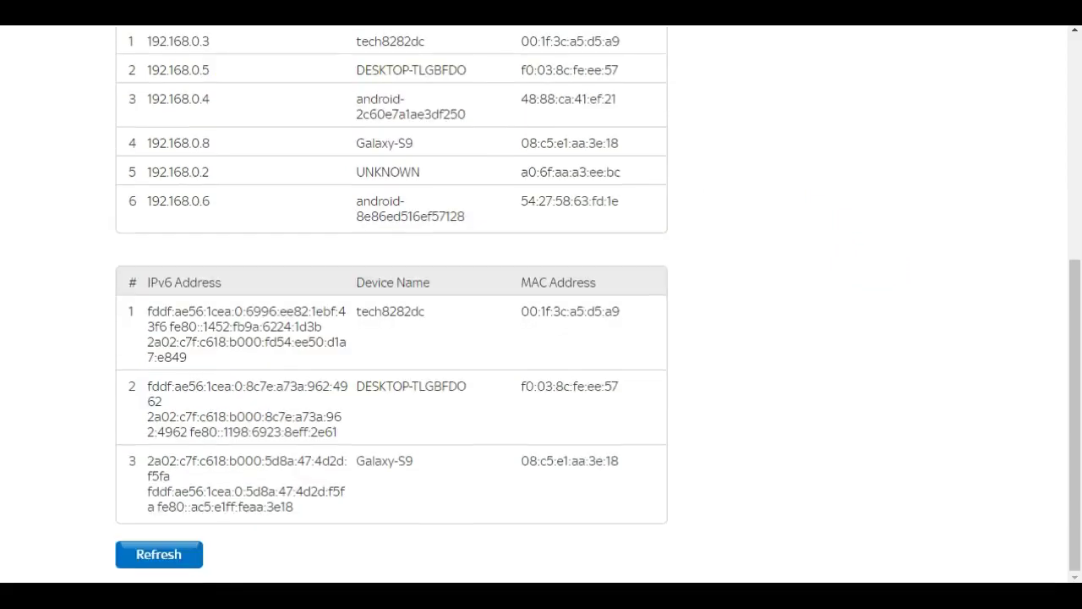
scroll(31, 253, "up", 1)
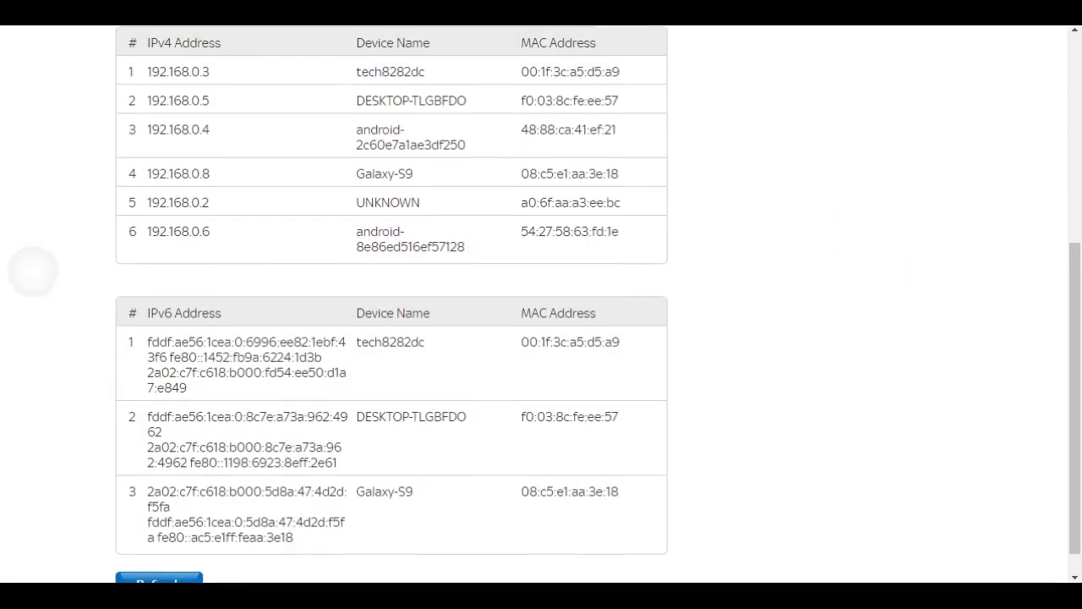
scroll(31, 253, "down", 1)
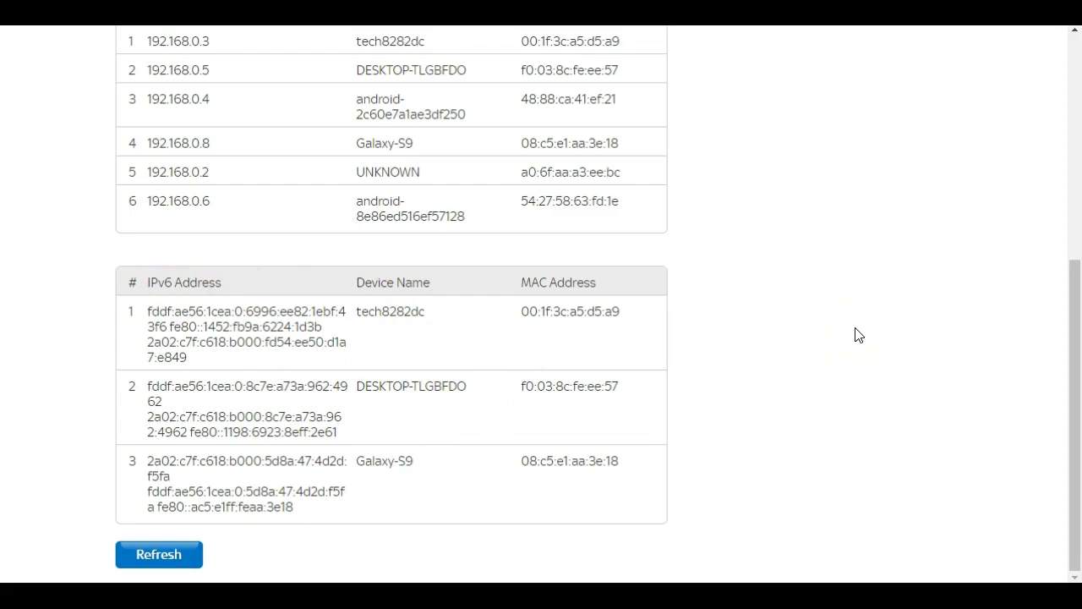
scroll(855, 334, "up", 2)
scroll(542, 304, "up", 4)
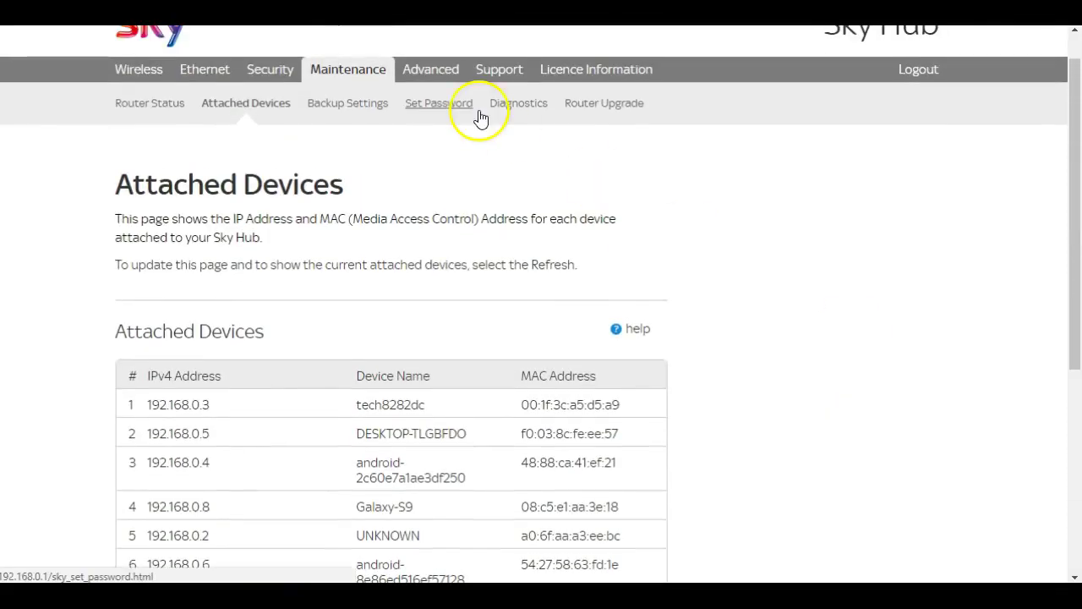
scroll(350, 137, "up", 1)
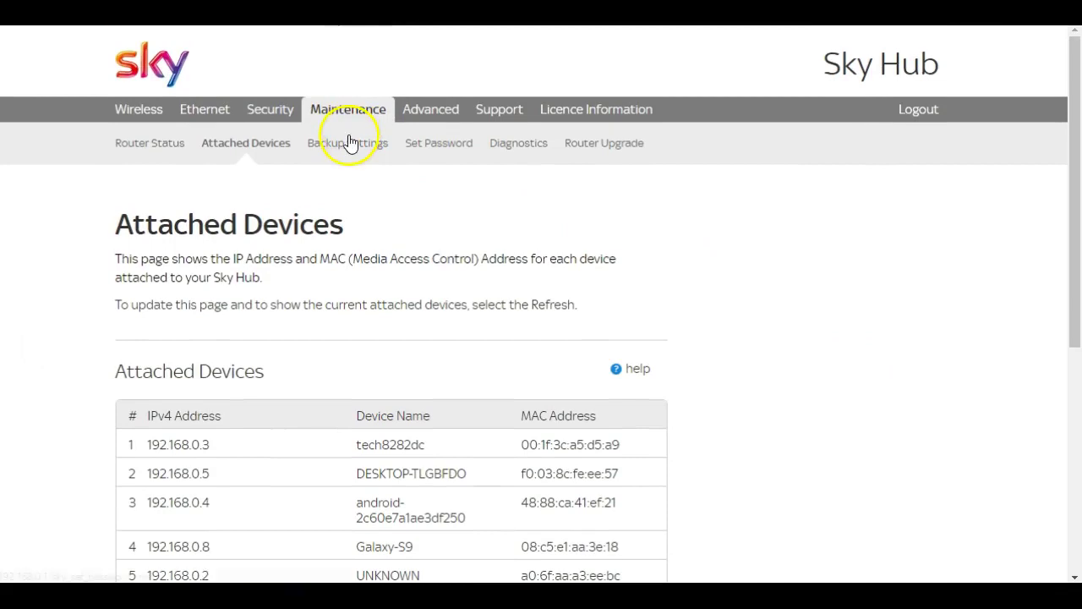
scroll(351, 144, "down", 1)
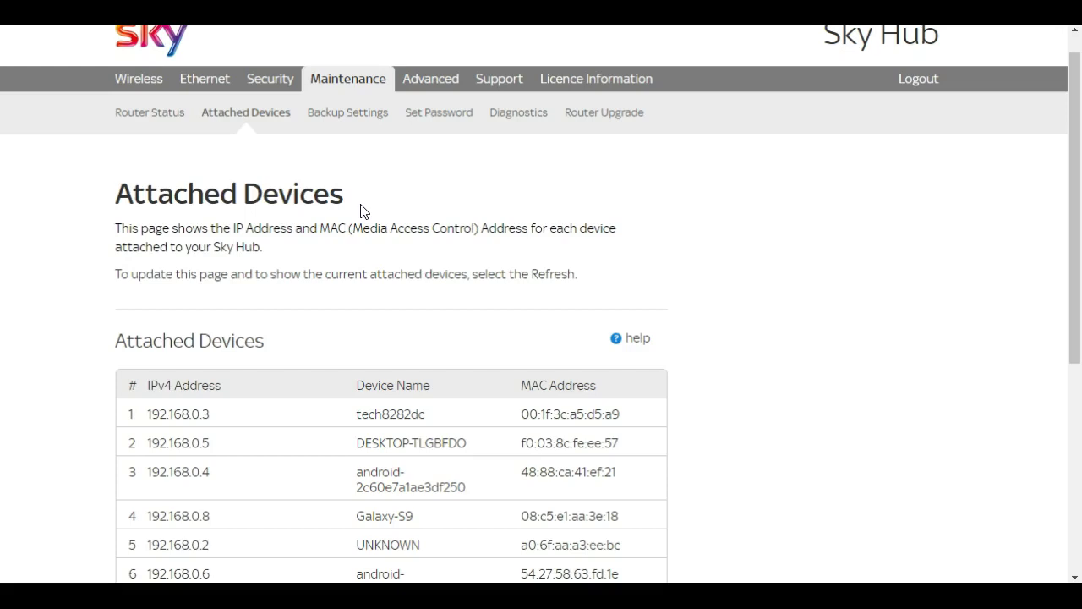
Review the Backup Settings page's options for backing up, restoring and erasing the hub's settings.
left_click(332, 114)
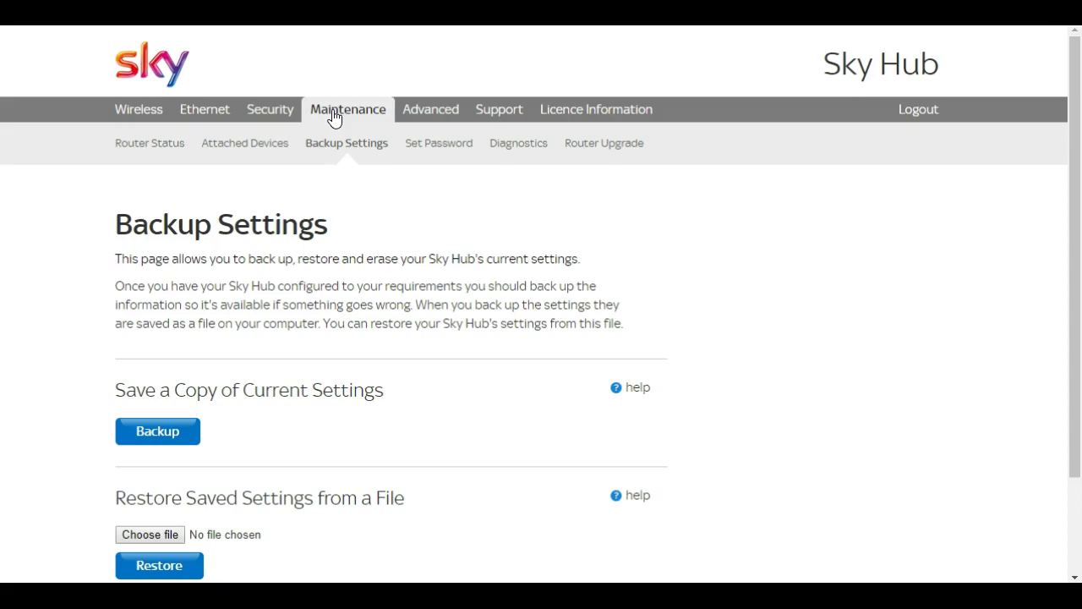
scroll(334, 119, "down", 3)
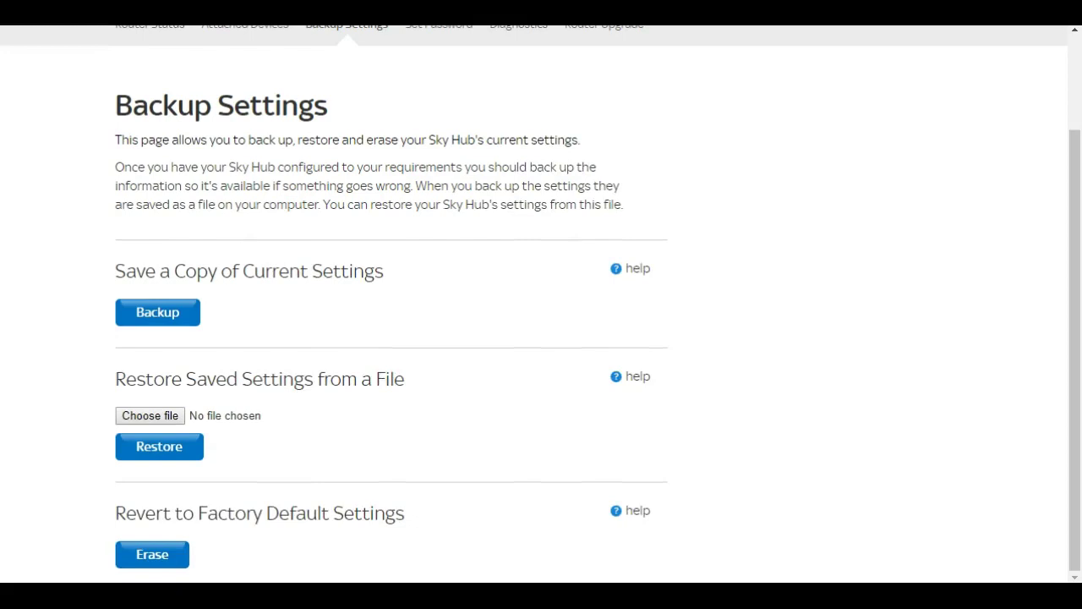
scroll(541, 304, "up", 3)
scroll(541, 305, "down", 3)
scroll(541, 304, "up", 3)
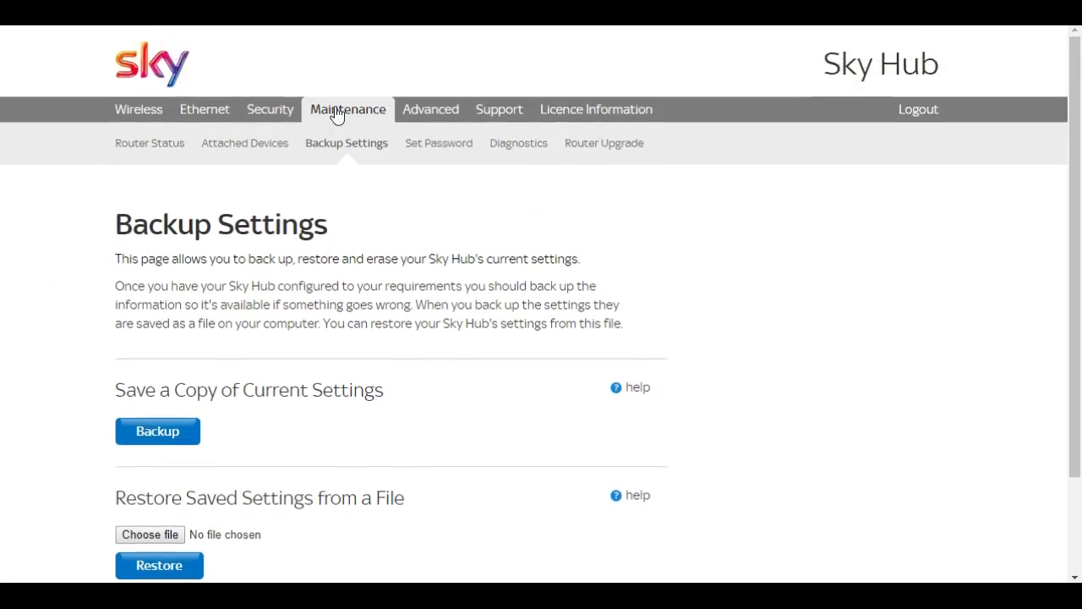
Review the Set Password page's password fields and administrator login timeout setting.
left_click(438, 151)
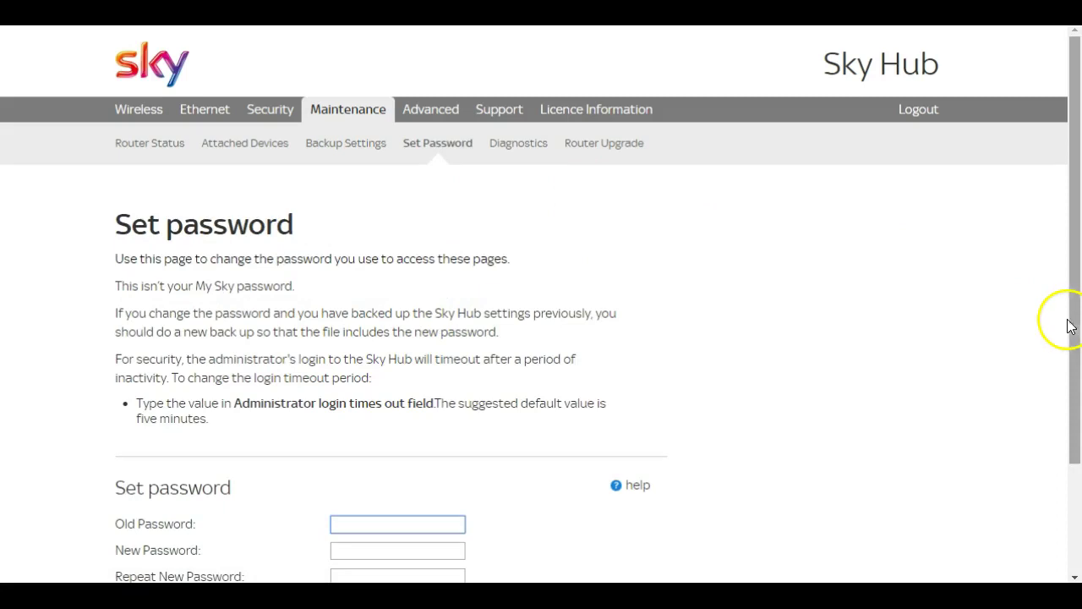
left_click_drag(1070, 313, 1080, 416)
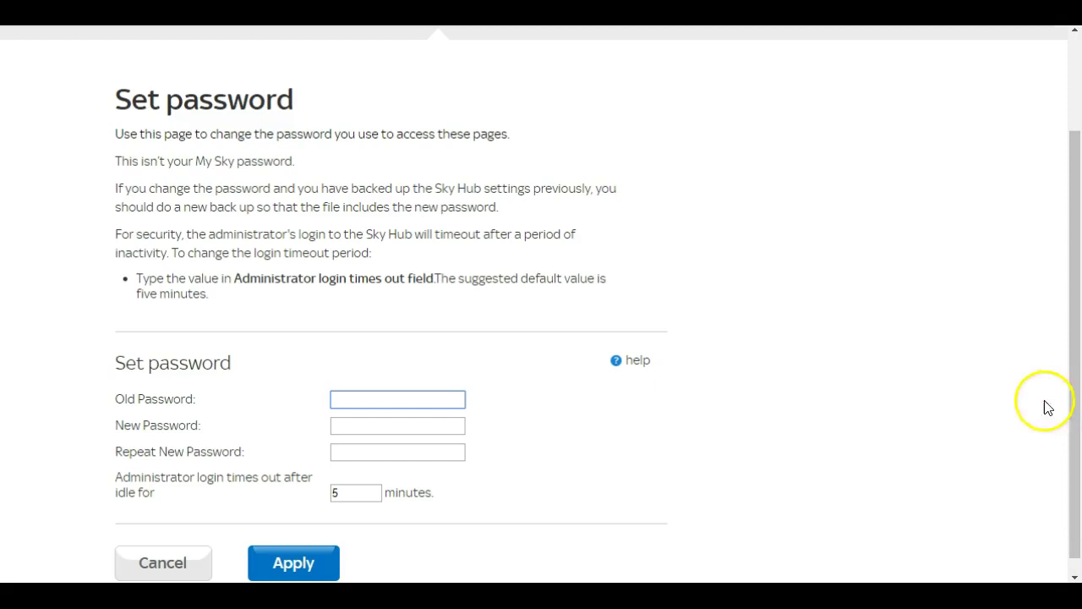
left_click_drag(1076, 406, 1073, 246)
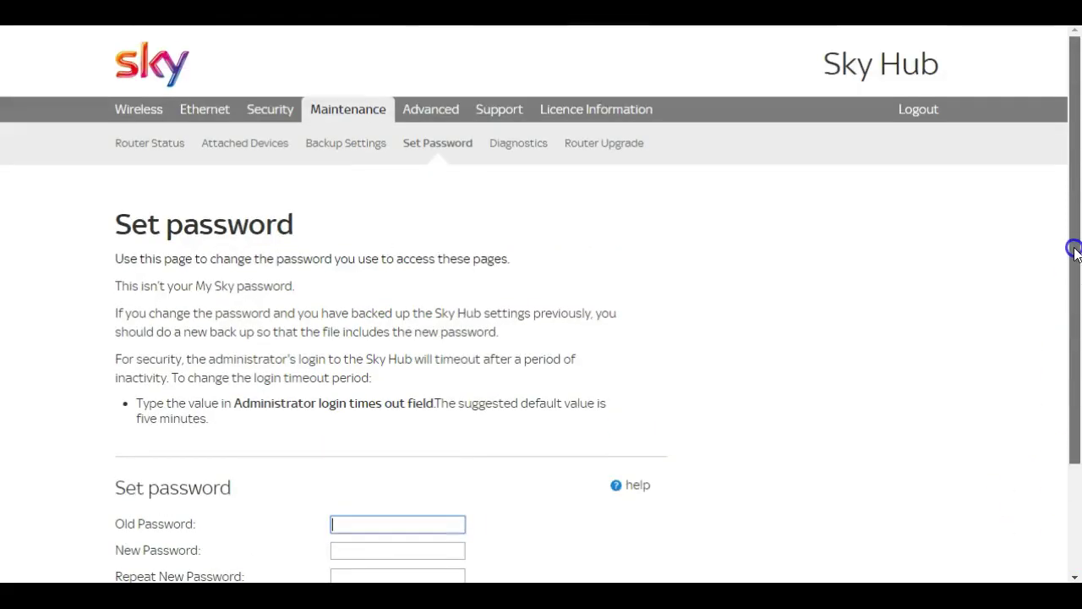
Review the Diagnostics page's ping, DNS lookup, routing table and reboot options.
left_click(516, 148)
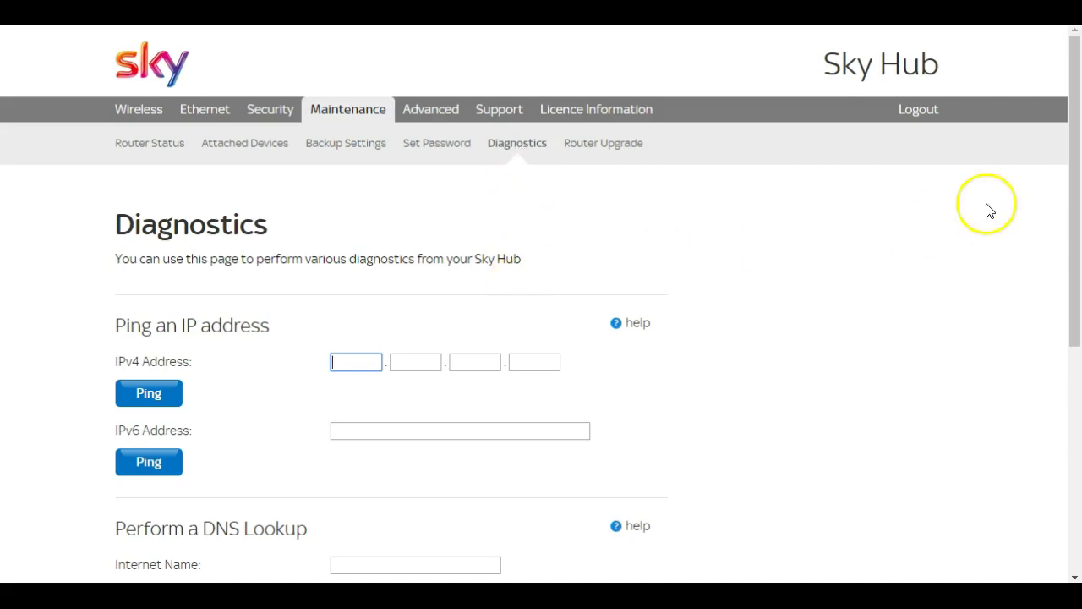
left_click_drag(1076, 194, 1079, 405)
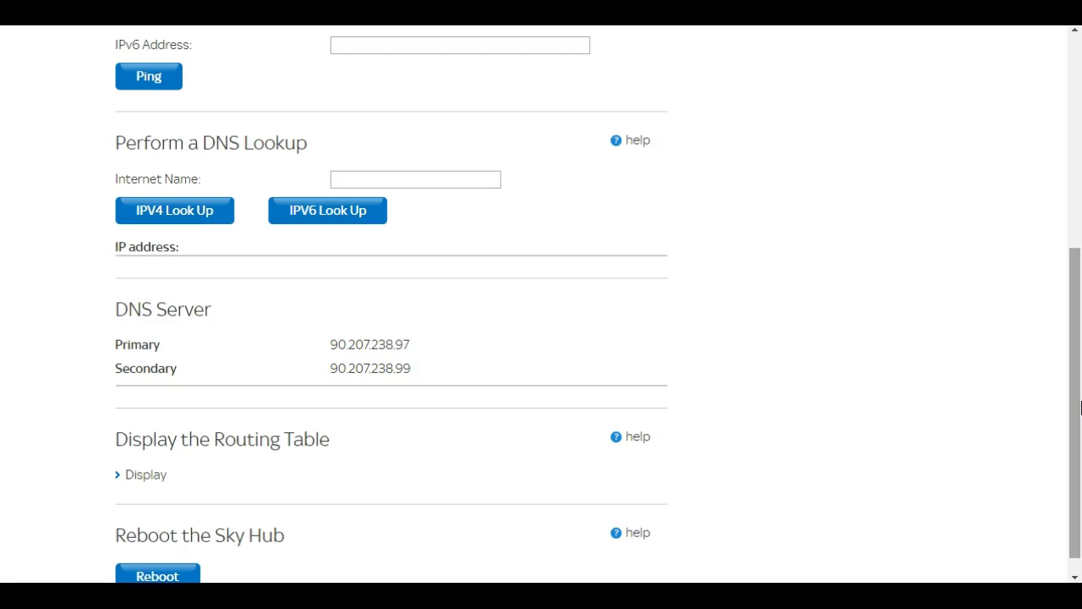
left_click_drag(1079, 409, 1077, 507)
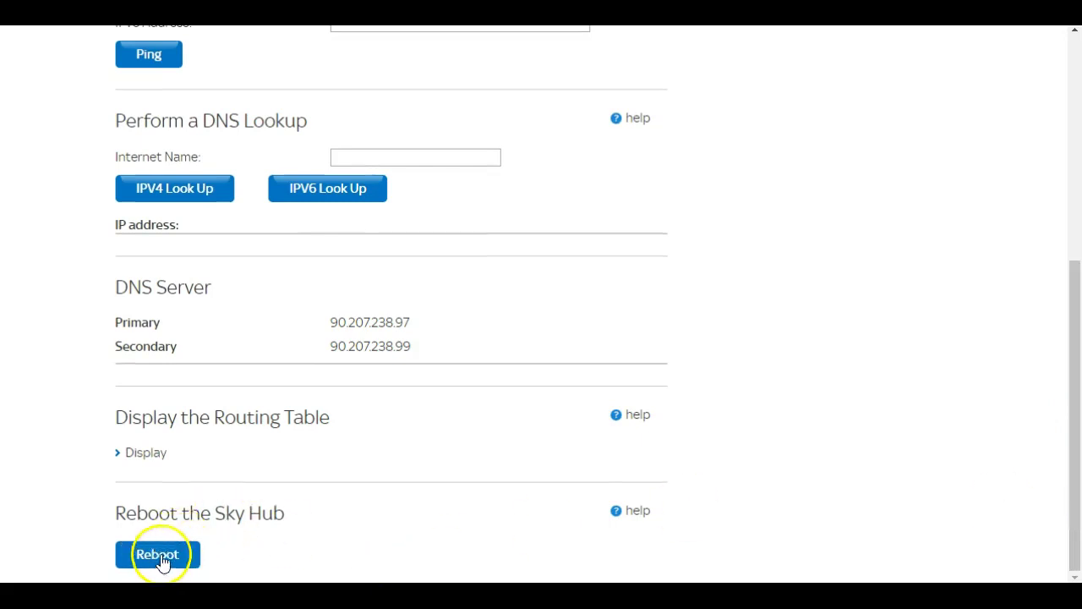
Review the Router Upgrade page's manual update instructions and firmware file selection option.
left_click_drag(1073, 461, 1074, 174)
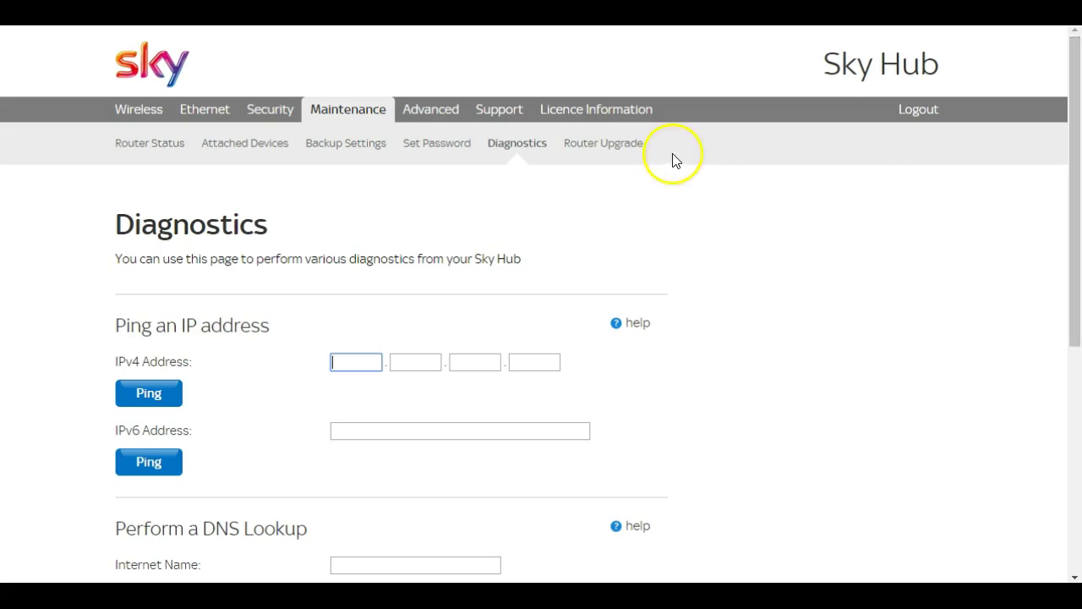
left_click(589, 157)
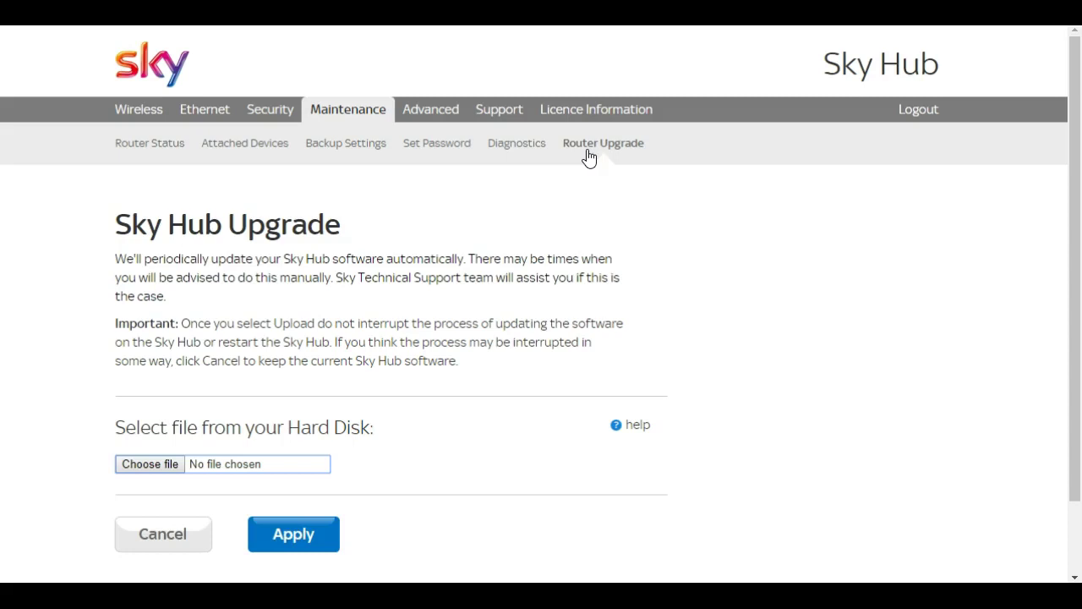
scroll(590, 158, "down", 1)
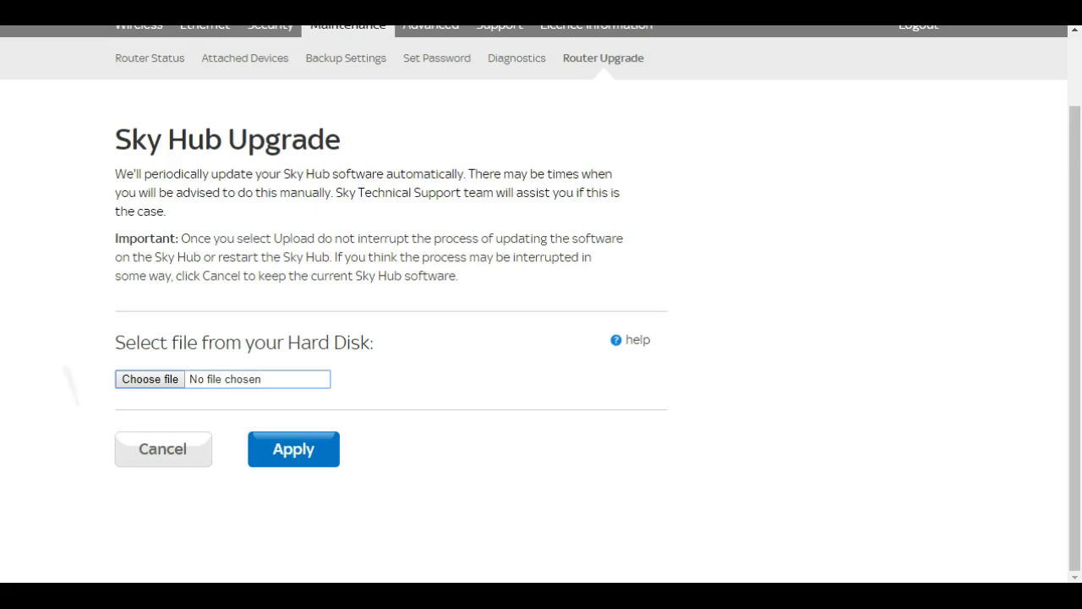
scroll(541, 304, "up", 1)
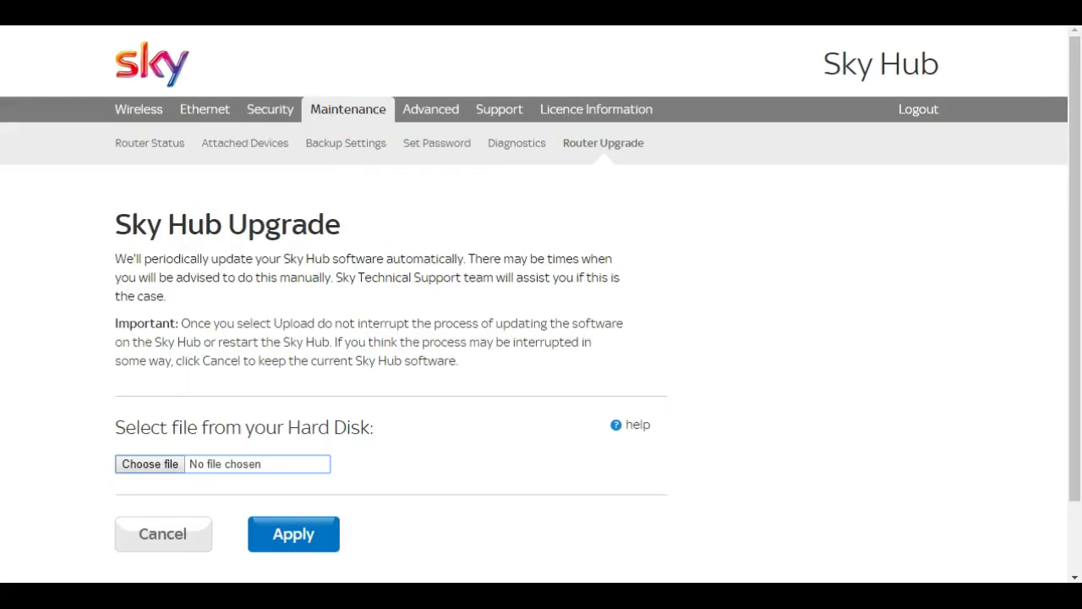
Review the advanced WAN Setup page's default DMZ server, ping response, MTU size and router mode settings.
left_click(431, 111)
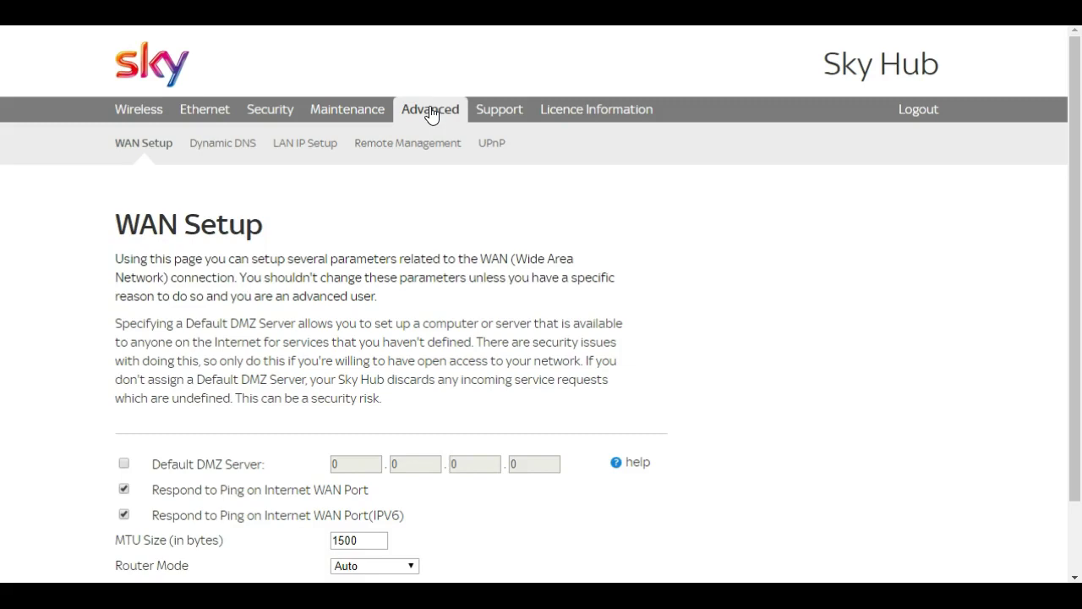
scroll(25, 258, "down", 1)
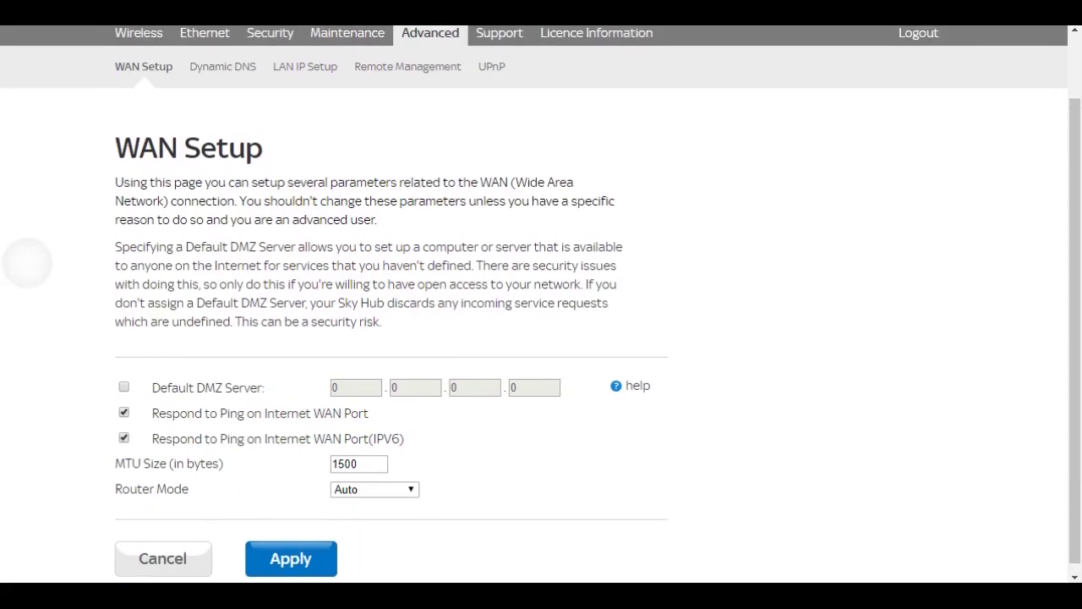
scroll(25, 258, "up", 1)
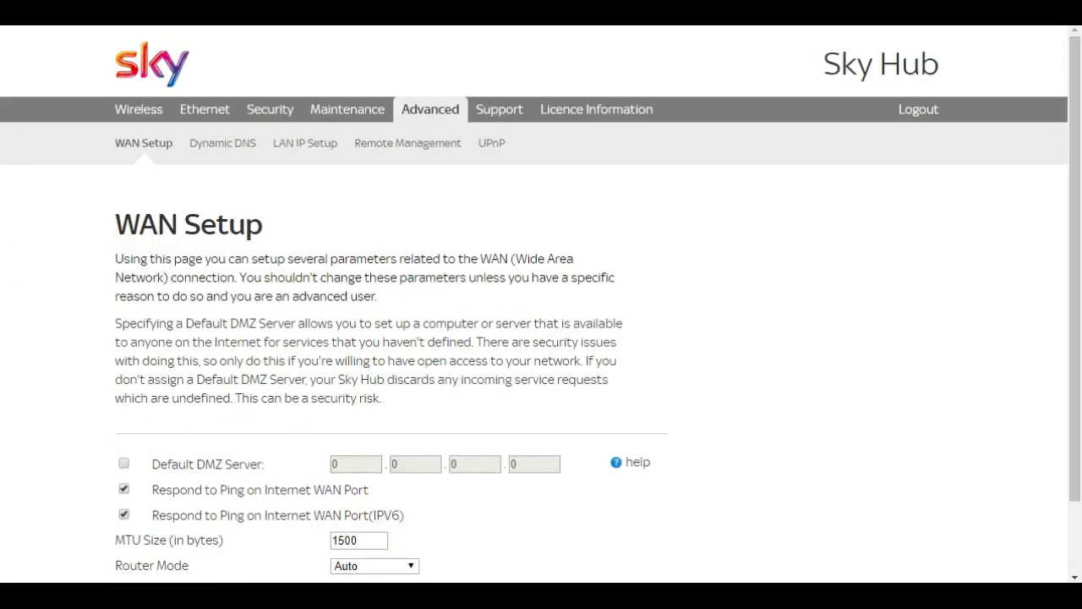
Review the Dynamic DNS page's options, including the list of available service providers.
left_click(226, 144)
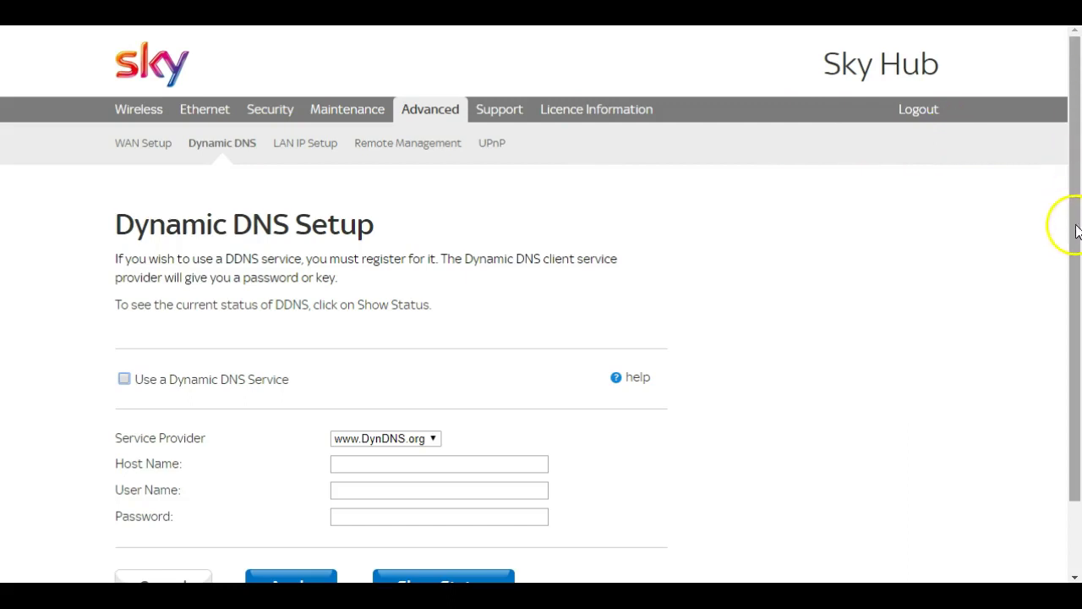
left_click_drag(1080, 241, 1080, 325)
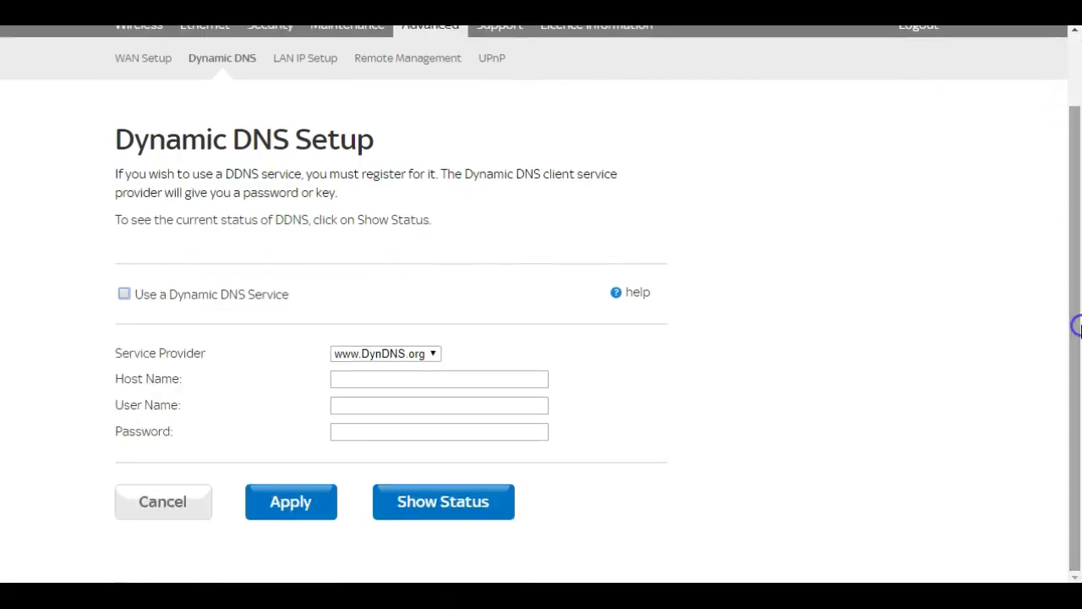
left_click(434, 353)
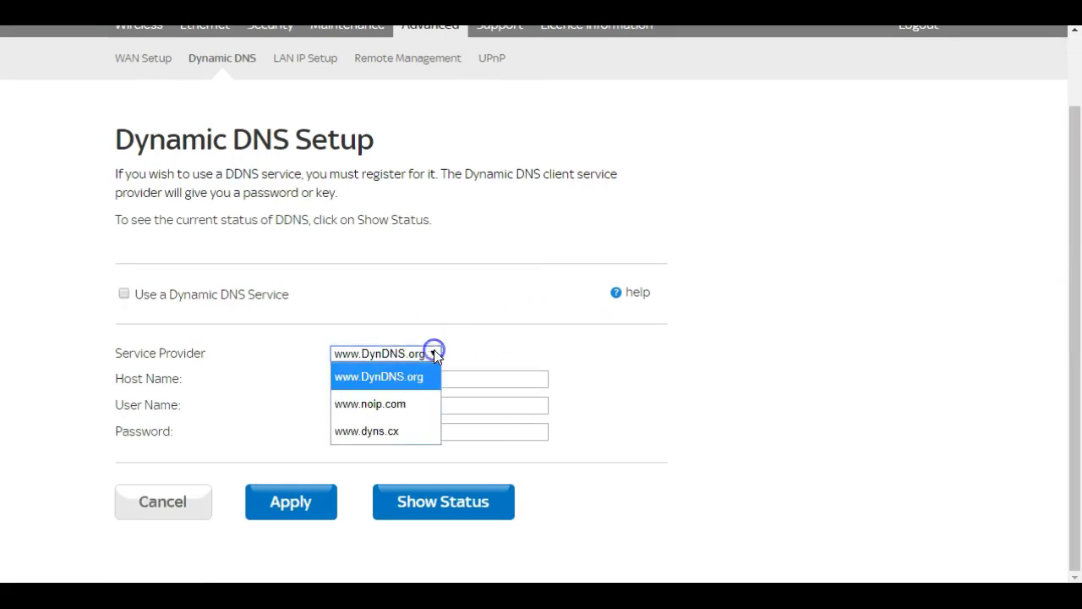
left_click(708, 332)
scroll(709, 334, "up", 1)
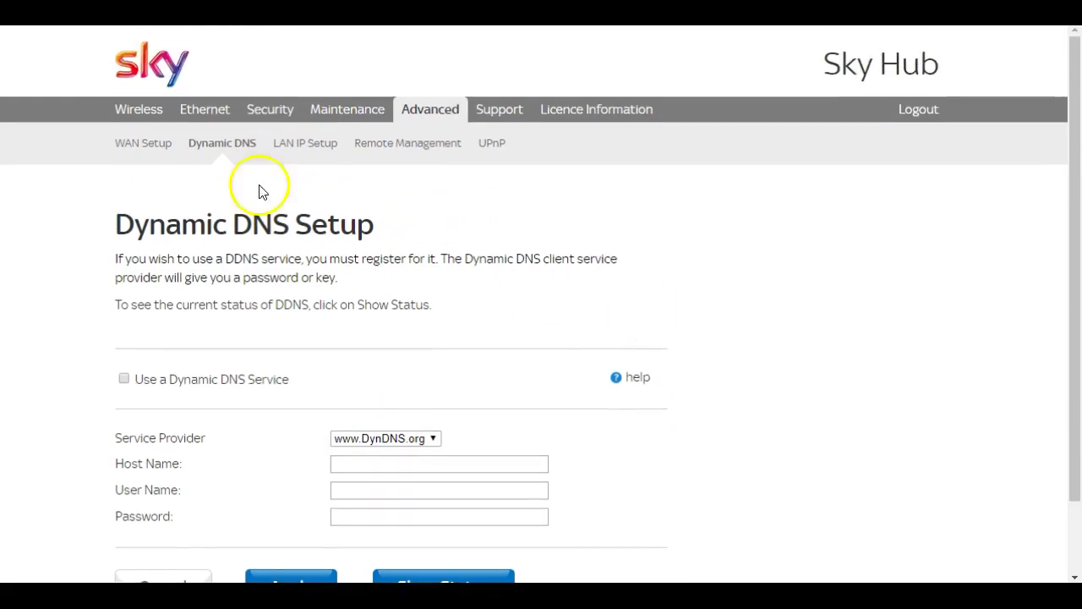
Review the LAN IP Setup page's IP address, DHCP server, address reservation and IPv6 settings.
left_click(301, 149)
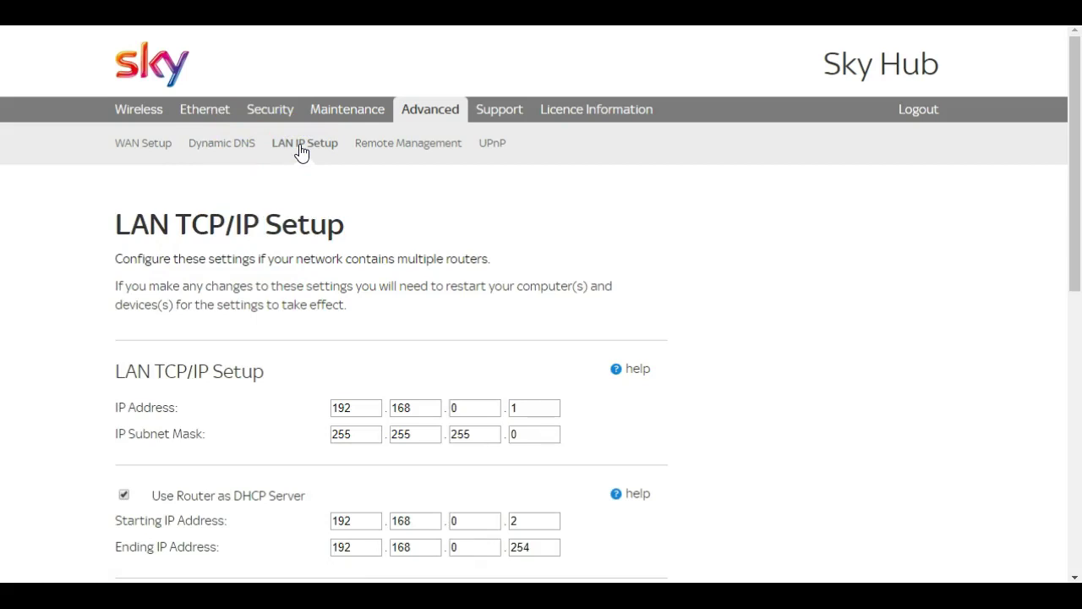
scroll(301, 149, "down", 3)
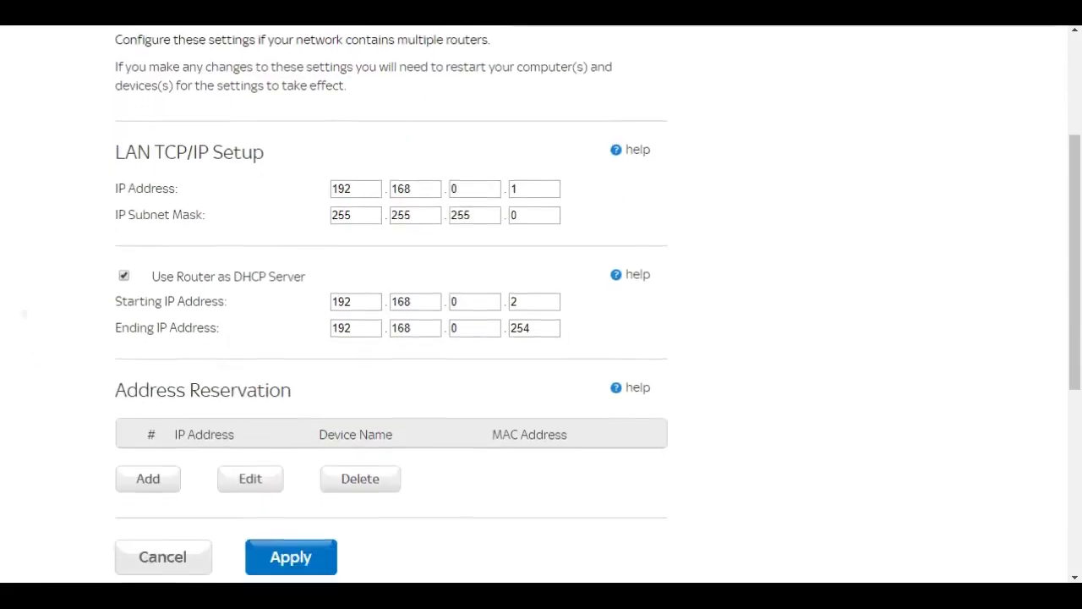
scroll(597, 301, "down", 5)
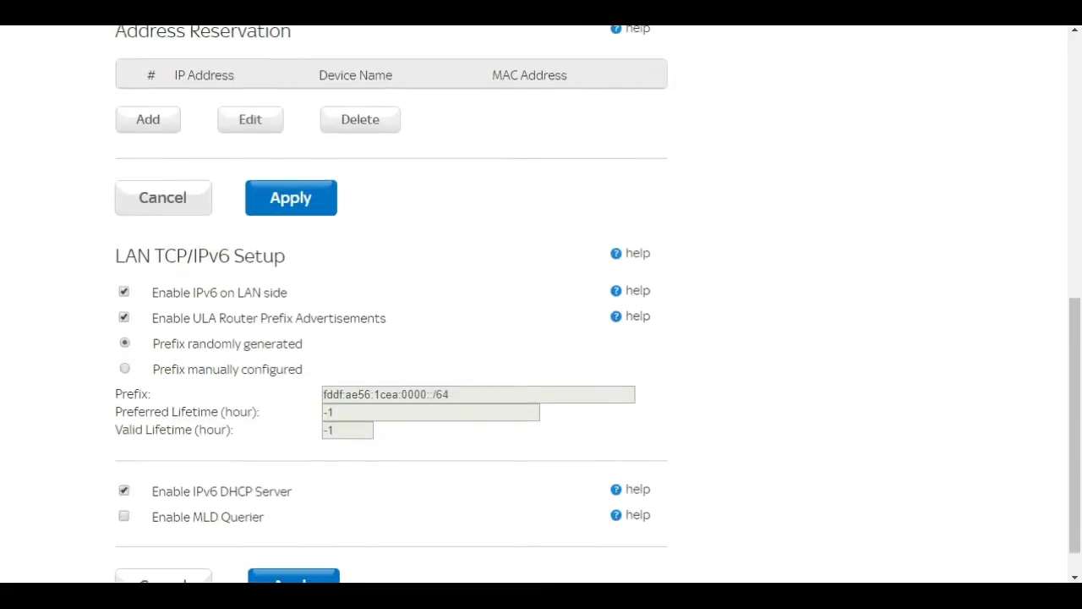
scroll(541, 304, "down", 1)
scroll(541, 305, "up", 2)
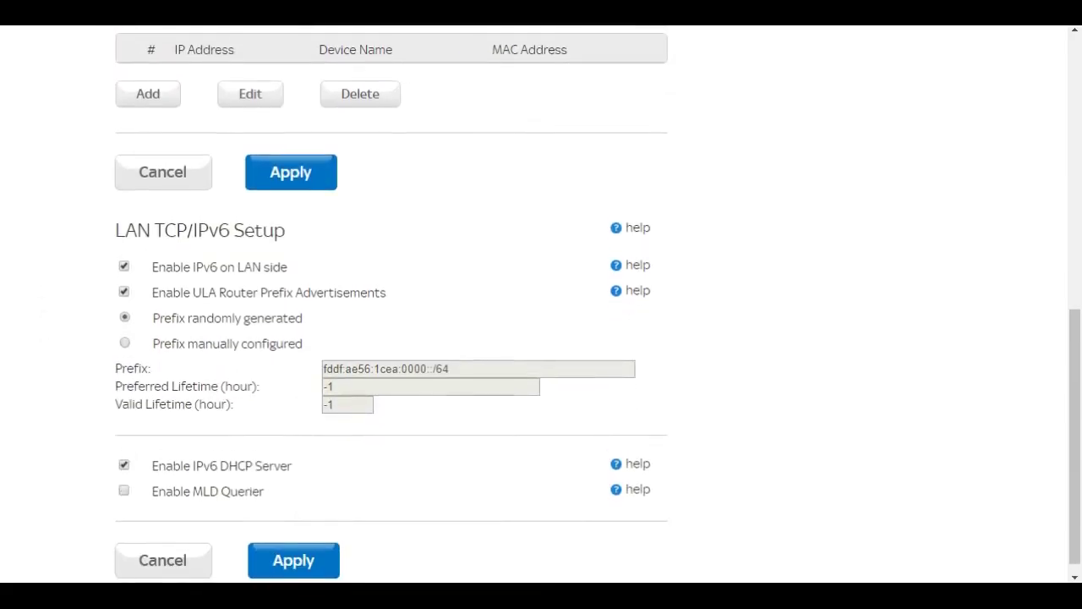
scroll(541, 304, "up", 5)
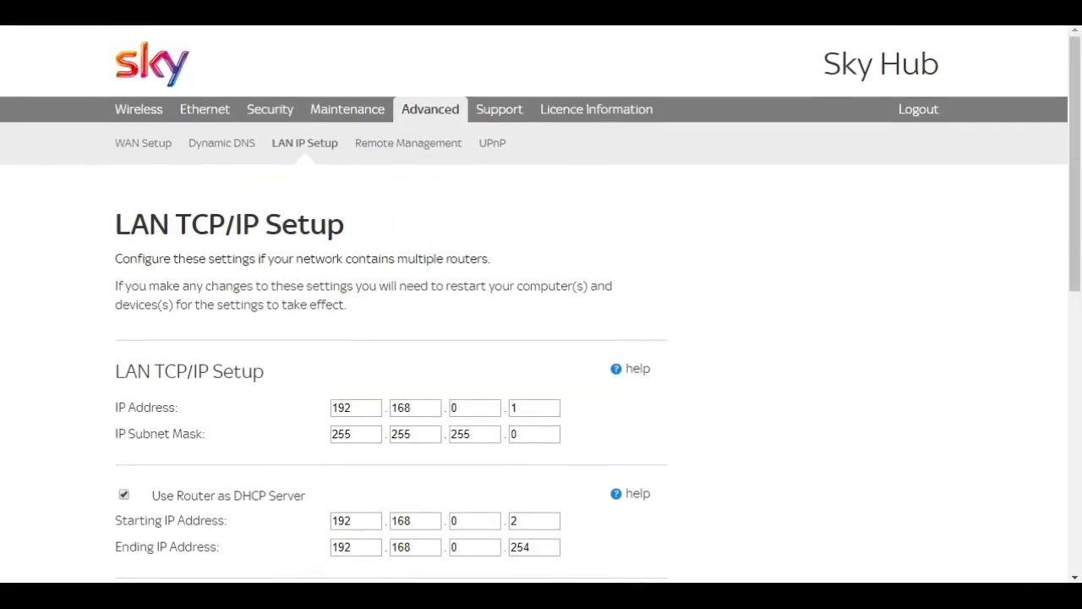
Review the Remote Management page's activation option, IPv4 and IPv6 remote access rules and port number.
left_click(401, 145)
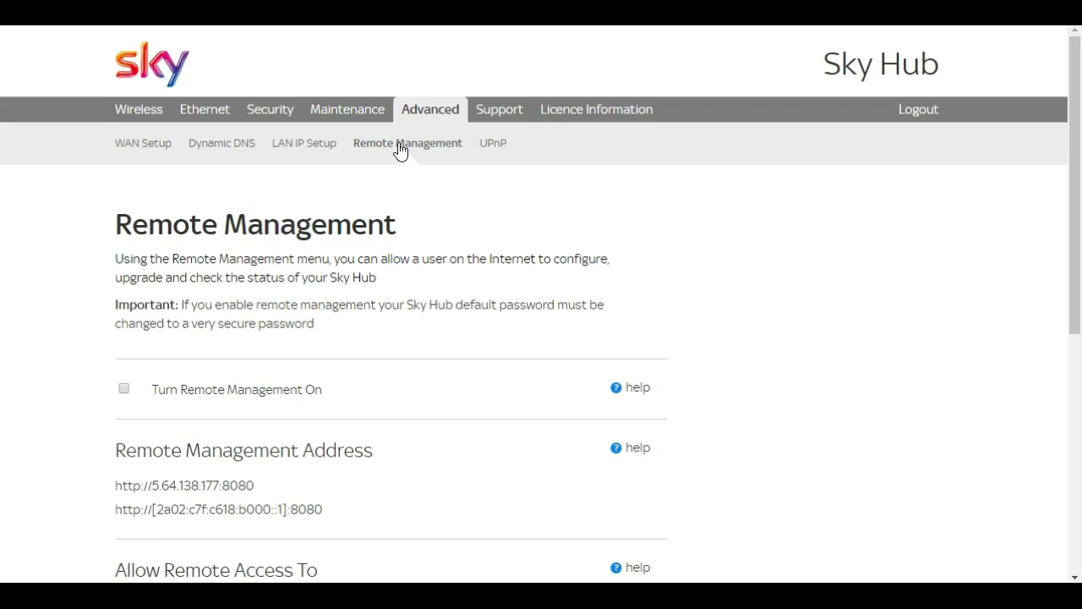
scroll(401, 150, "down", 3)
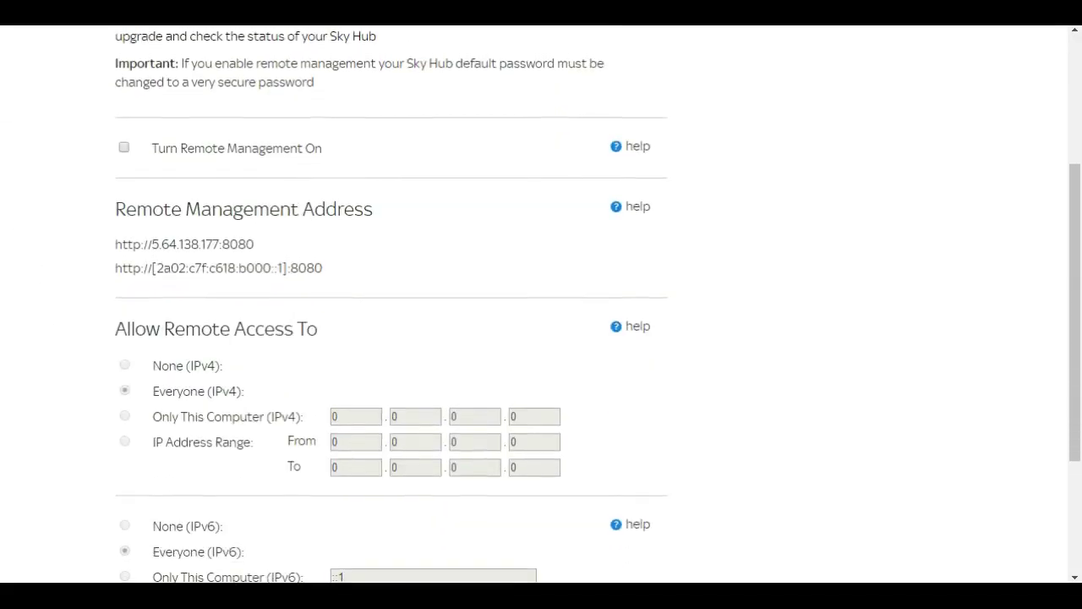
scroll(598, 304, "down", 2)
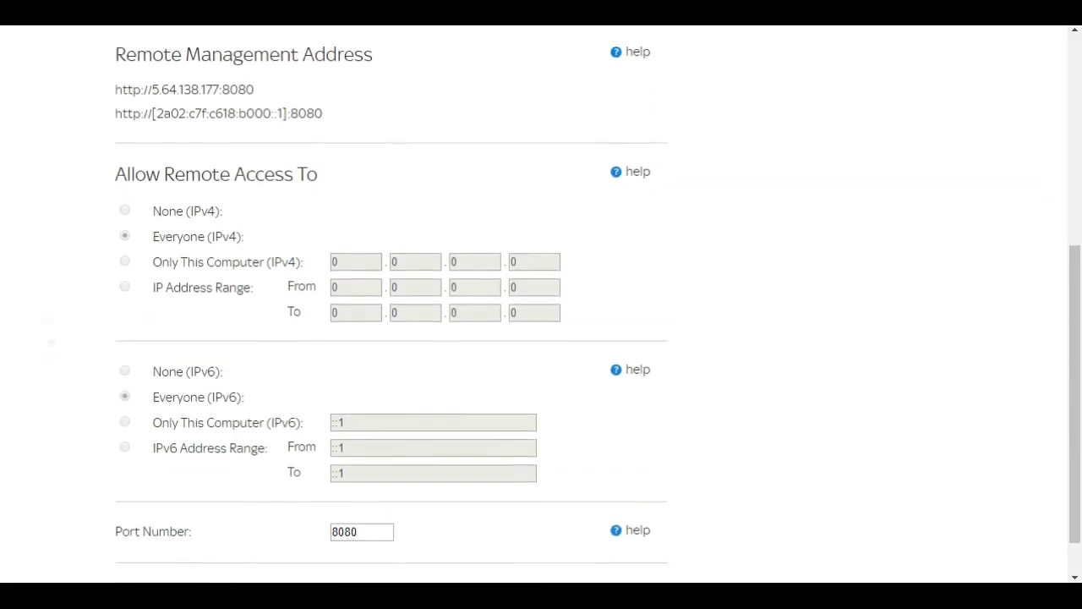
scroll(542, 304, "down", 1)
scroll(542, 305, "up", 5)
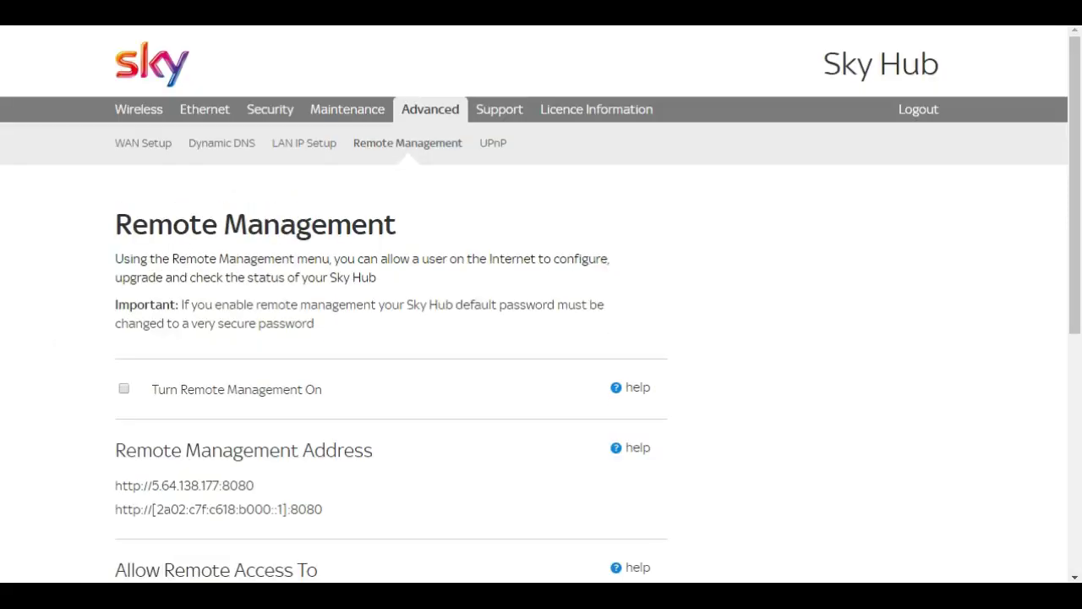
Review the UPnP page's activation option, advertisement settings and portmap table.
left_click(493, 143)
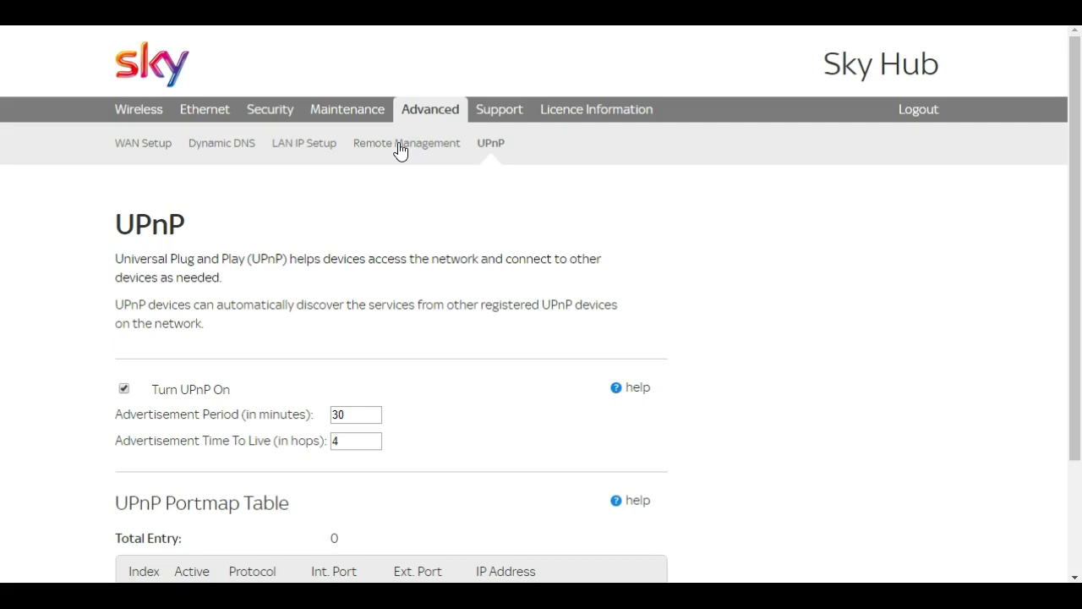
scroll(401, 150, "down", 2)
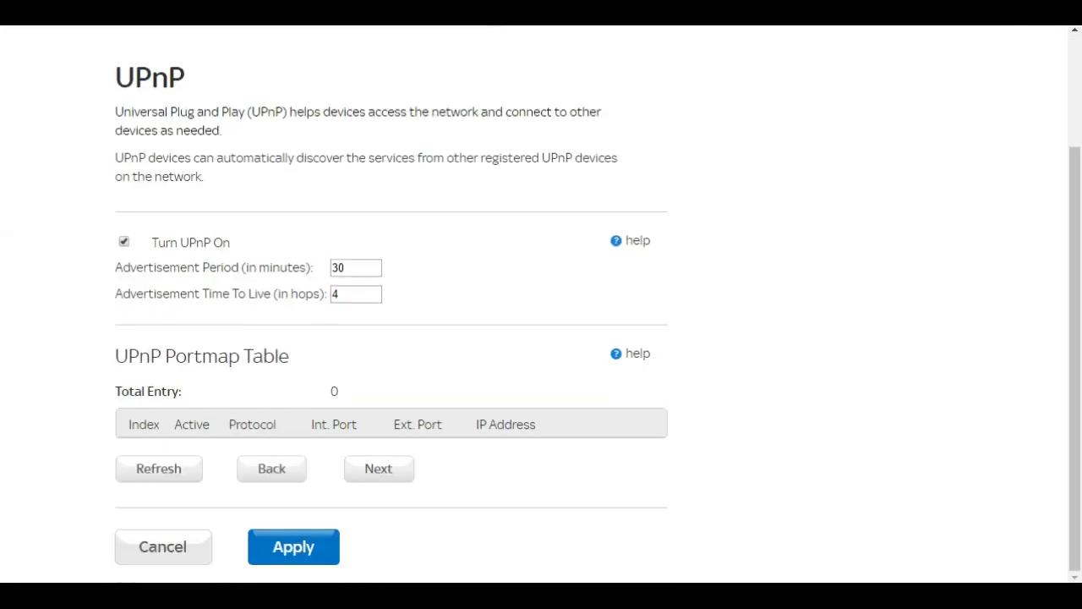
scroll(541, 304, "up", 2)
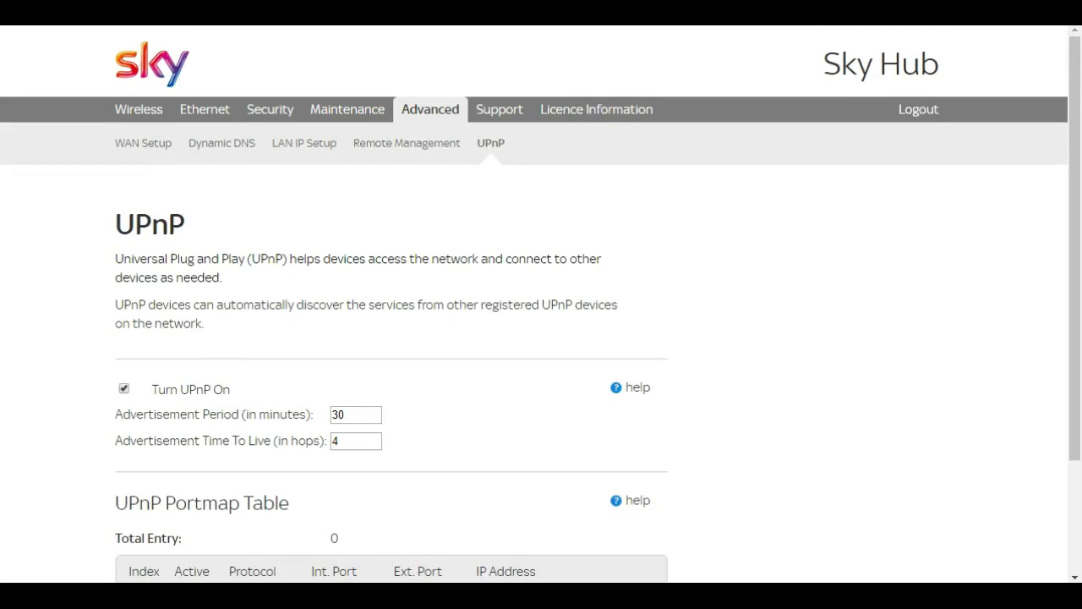
View the Support page's recent activity logs and look through the open source licences on the Licence Information page.
left_click(401, 148)
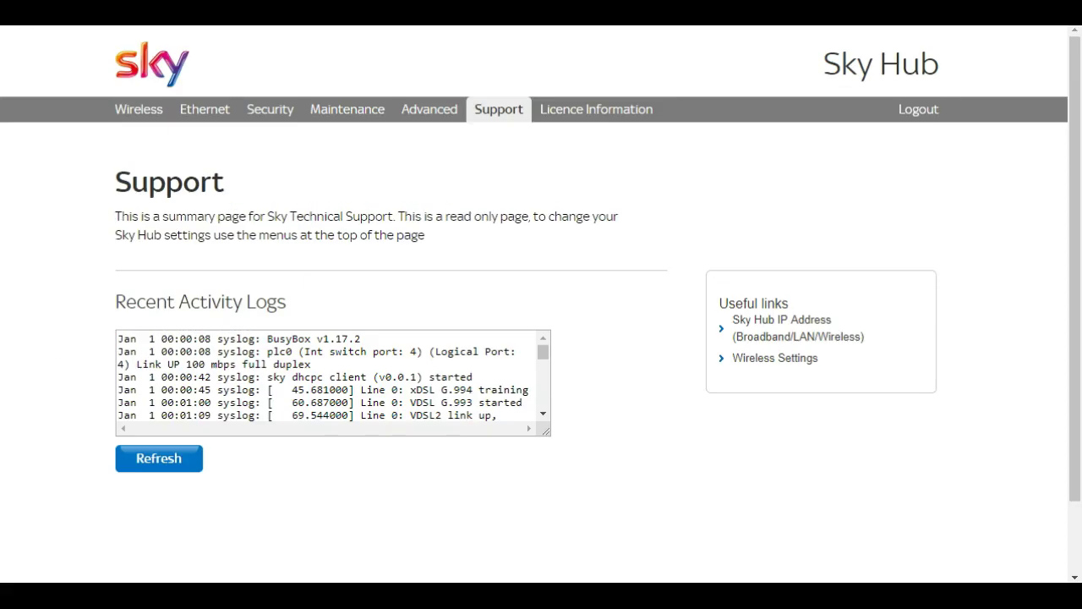
left_click(596, 109)
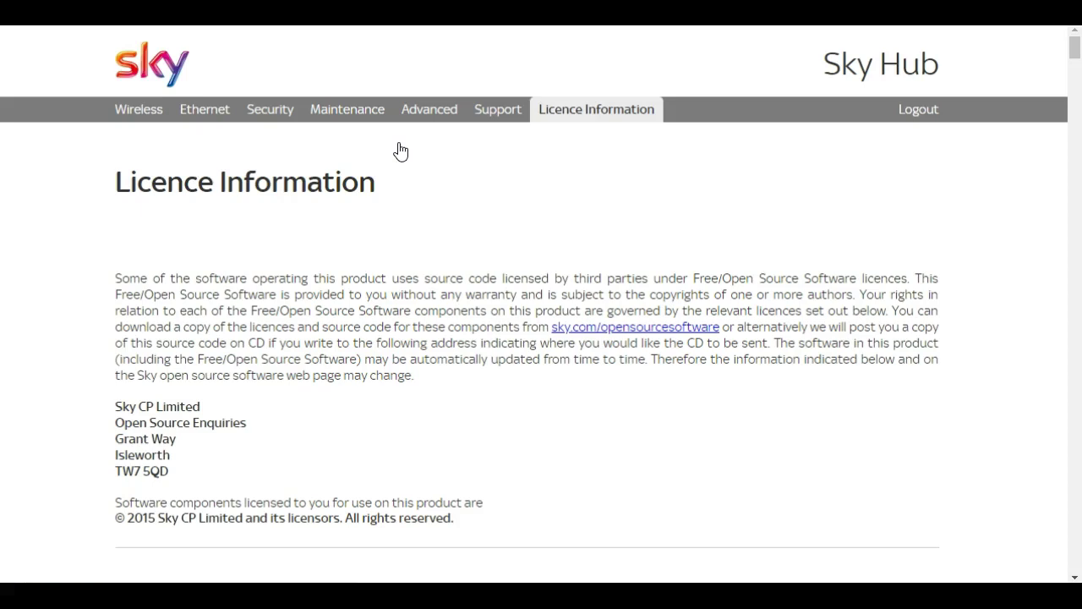
scroll(401, 151, "down", 3)
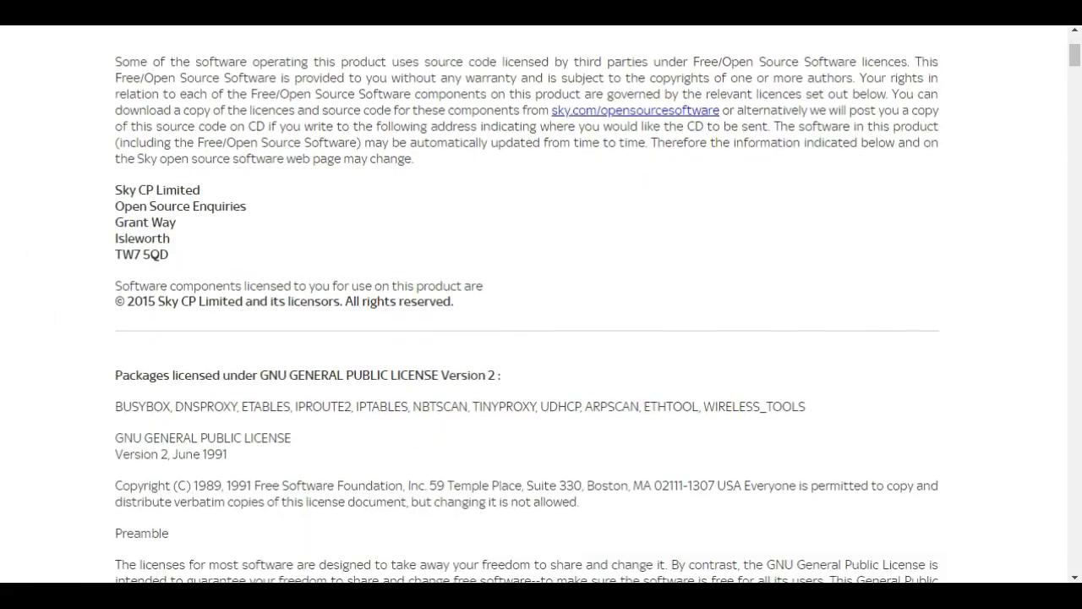
scroll(528, 307, "down", 2)
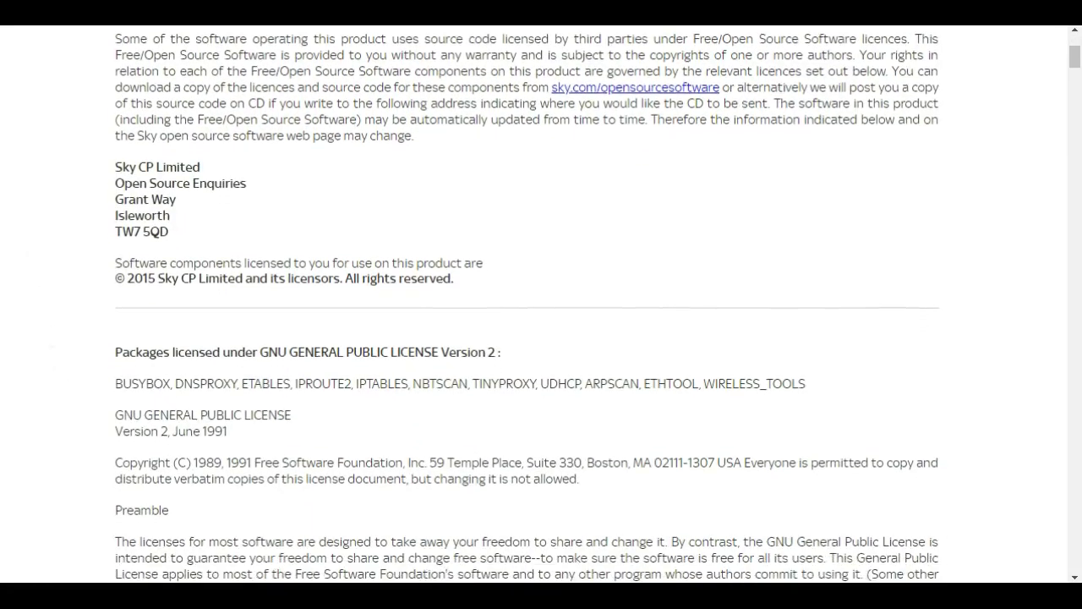
scroll(56, 317, "down", 2)
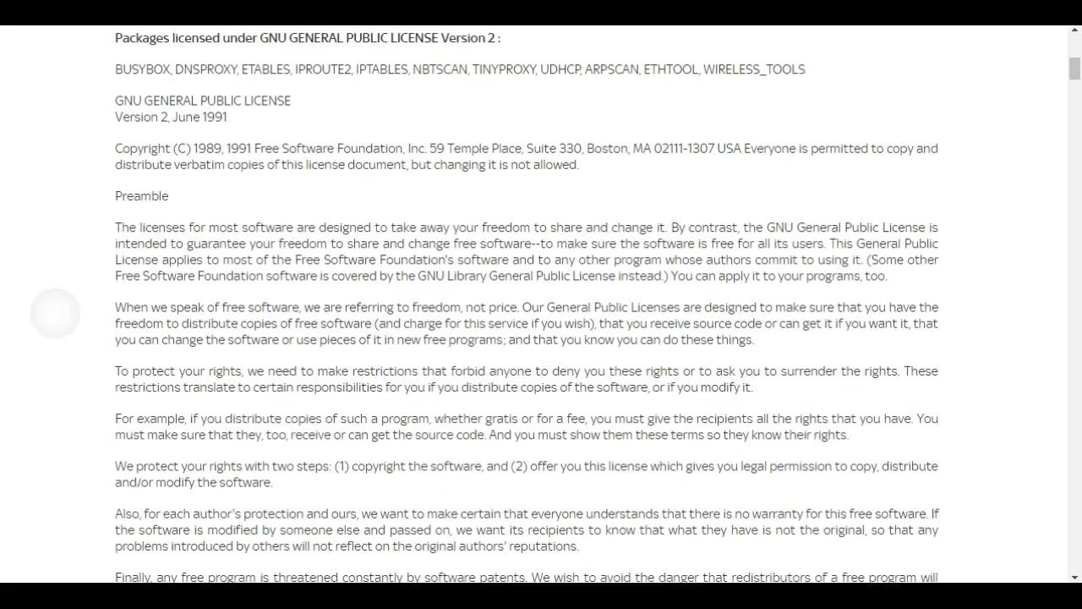
scroll(53, 311, "down", 1)
scroll(52, 308, "down", 3)
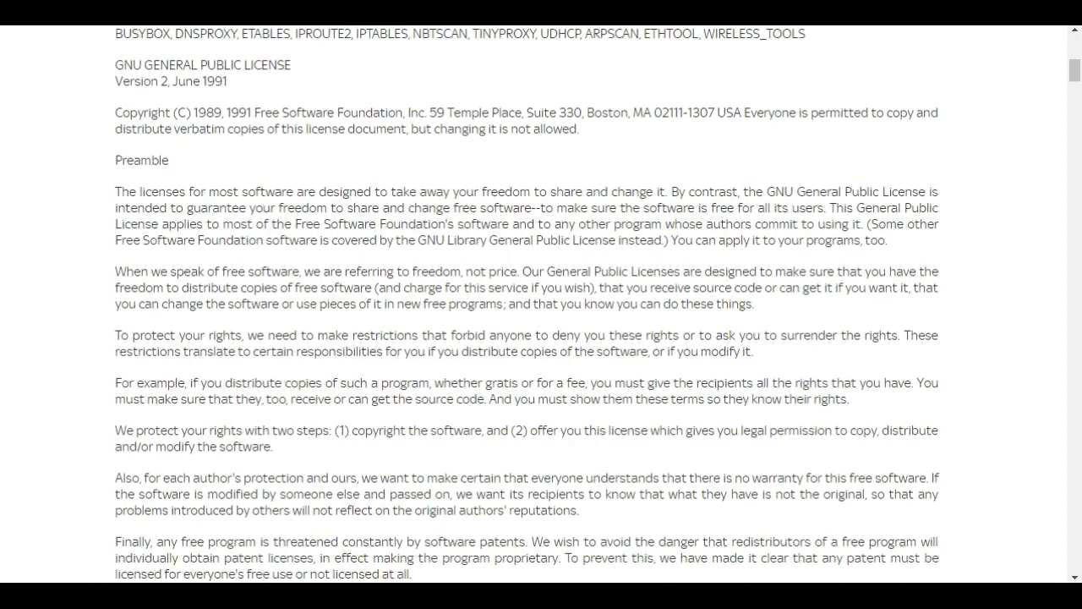
scroll(52, 308, "down", 7)
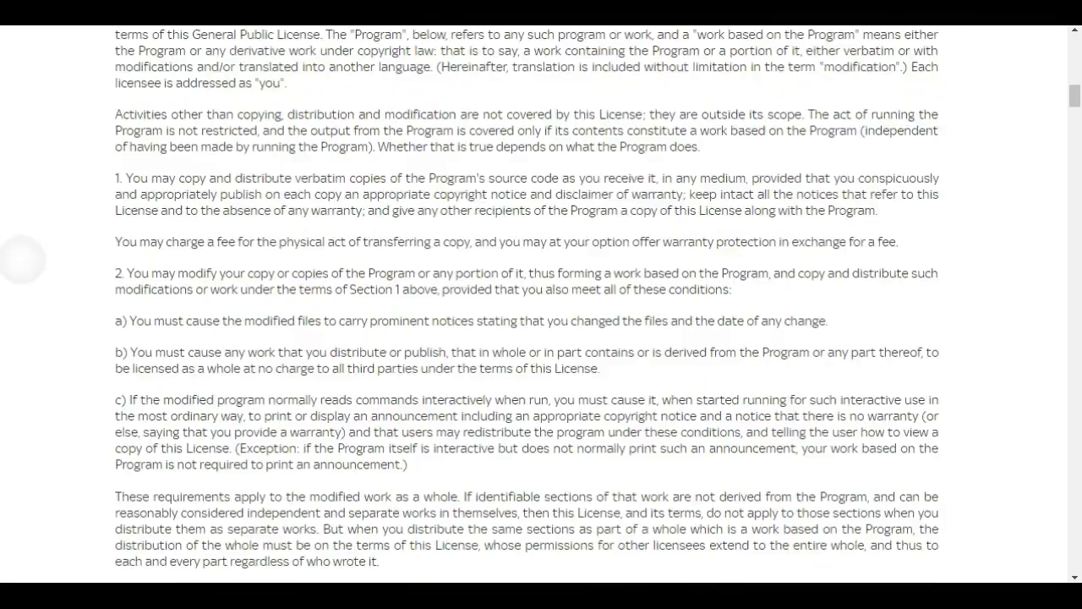
scroll(52, 308, "up", 15)
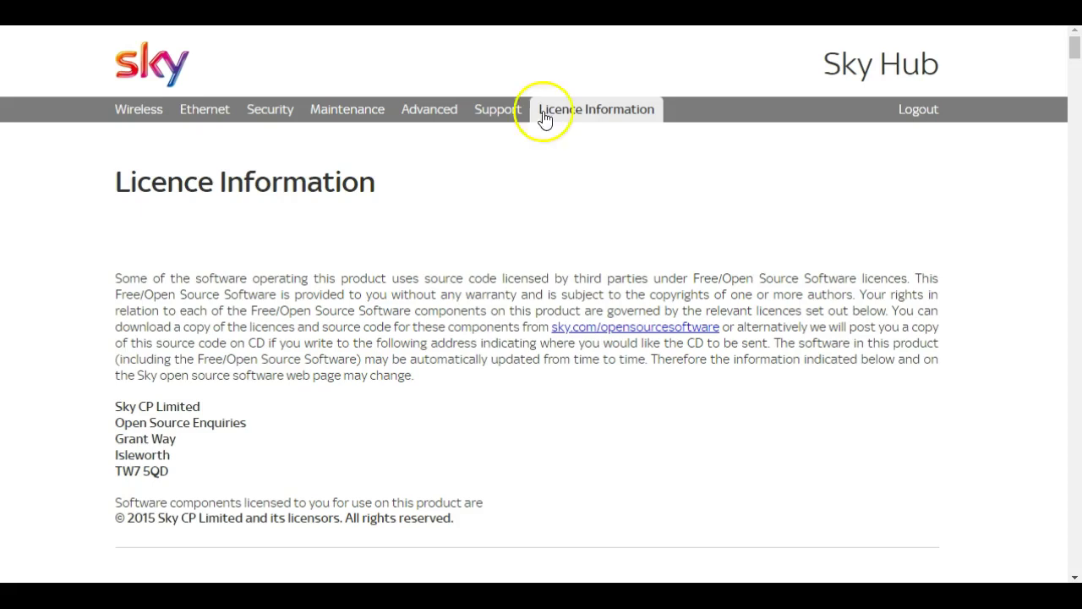
Return to the Summary Status page and view the 2.4 GHz channel setting through the Change Wireless Channel link.
left_click(896, 75)
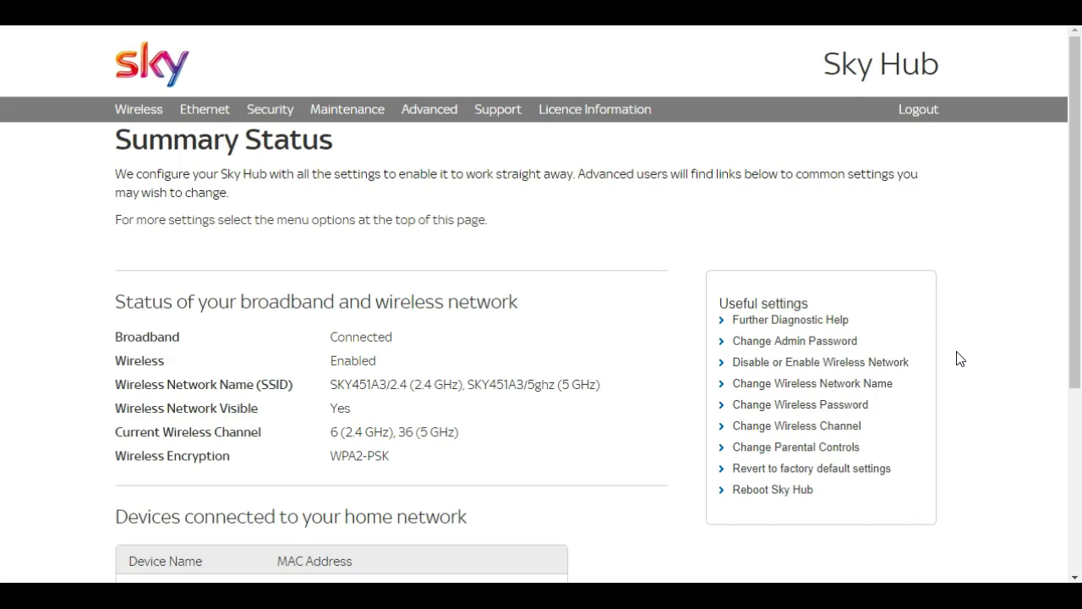
left_click(788, 433)
key("6")
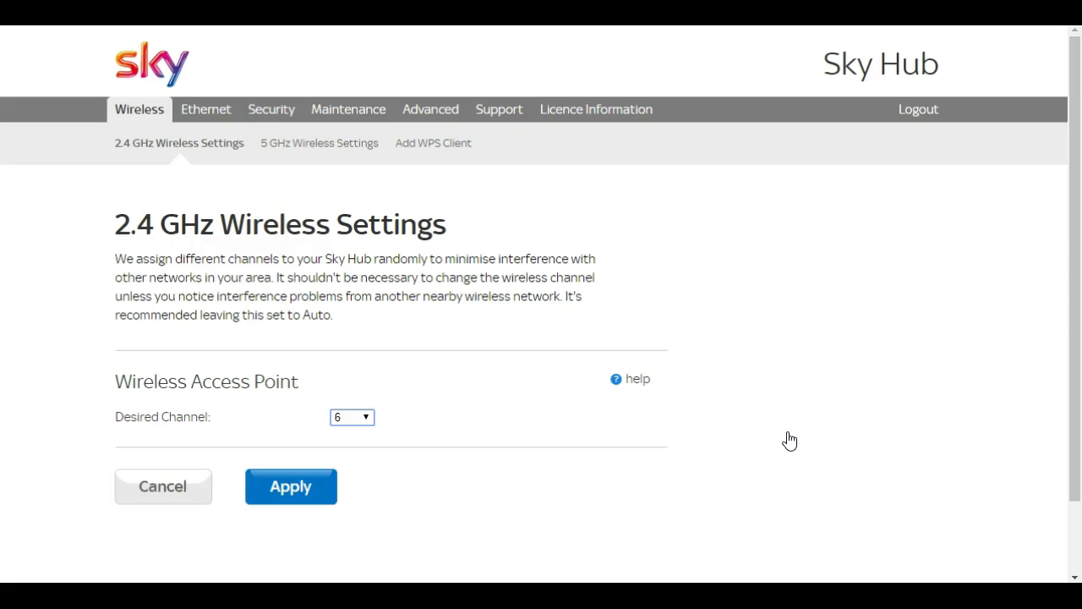
scroll(29, 321, "down", 2)
scroll(34, 381, "up", 2)
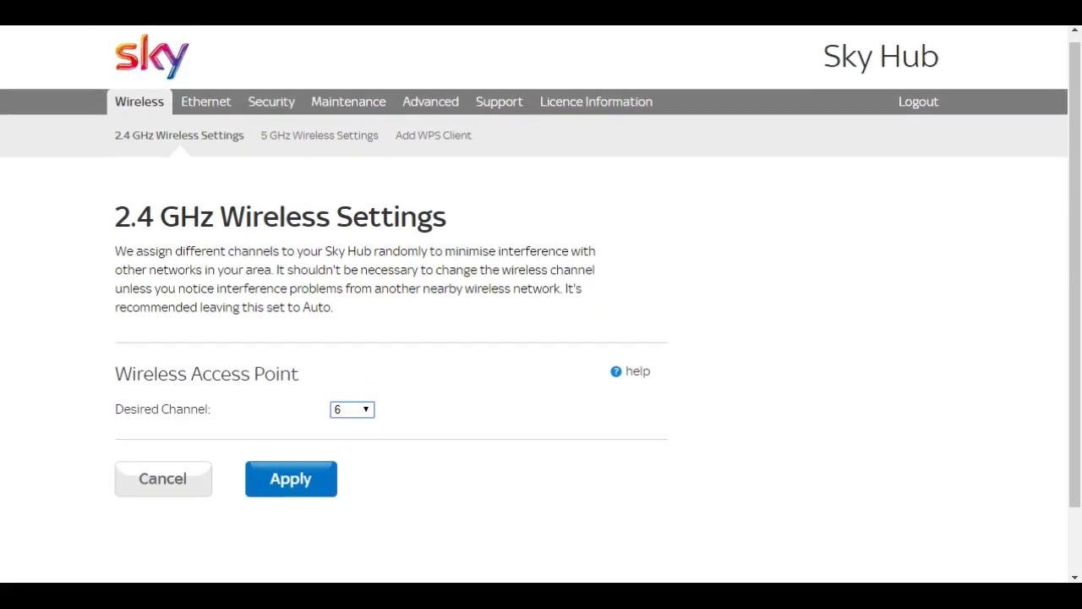